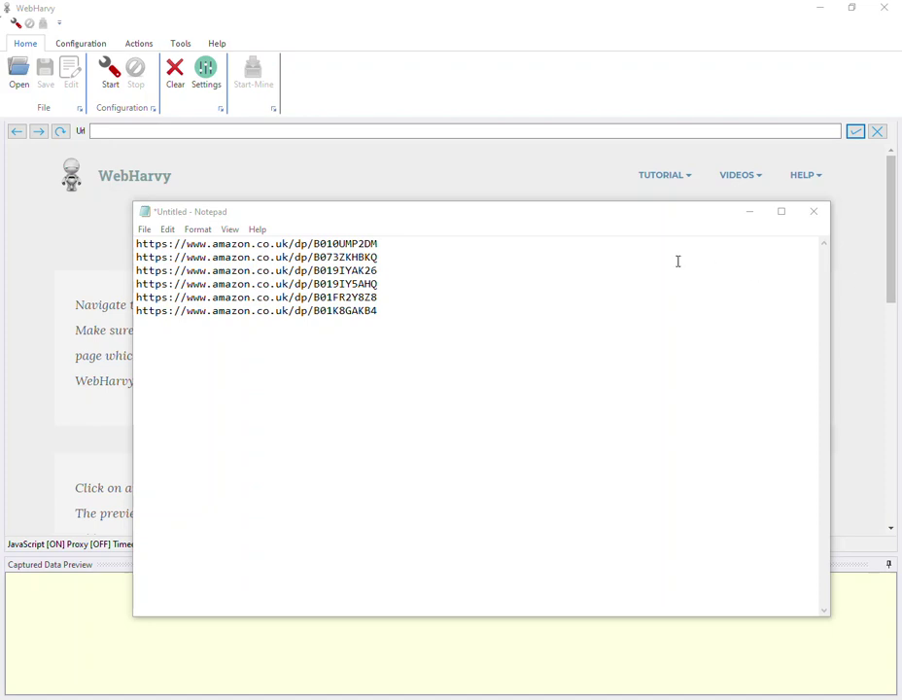
Insert a blank line after the first Amazon URL to separate it from the rest of the list.
drag(395, 313, 137, 243)
click(438, 260)
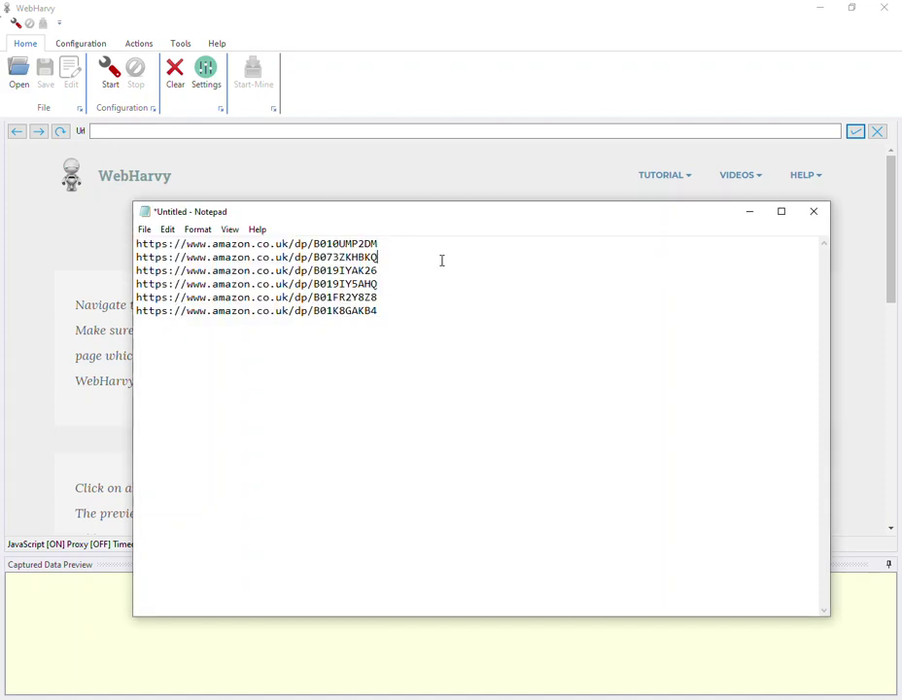
click(389, 245)
key(Return)
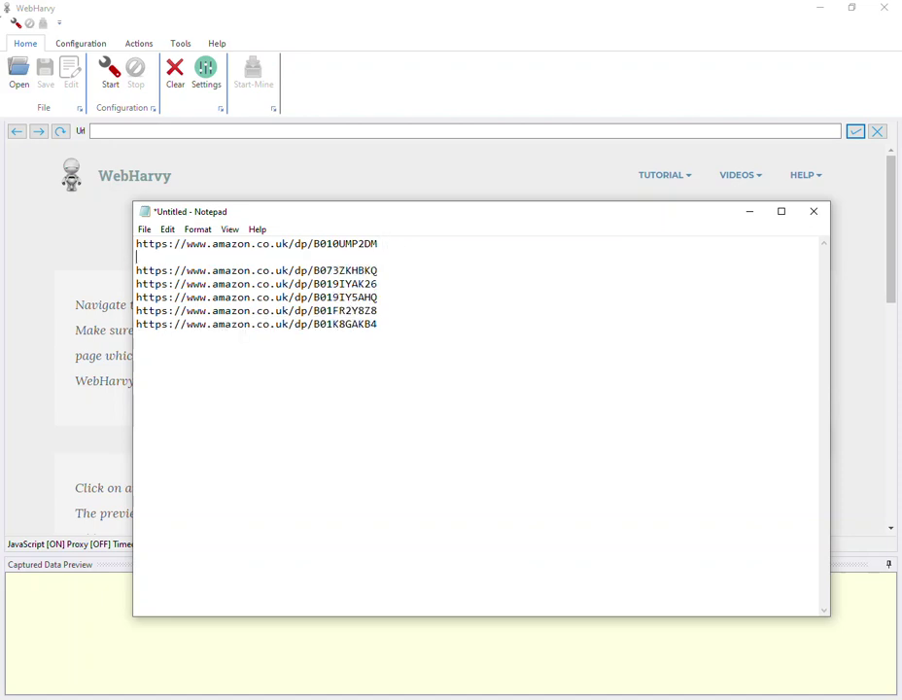
Select the five product URLs below the blank line in the list.
key(Up)
key(shift+Down)
key(shift+Down)
key(shift+Down)
key(shift+Down)
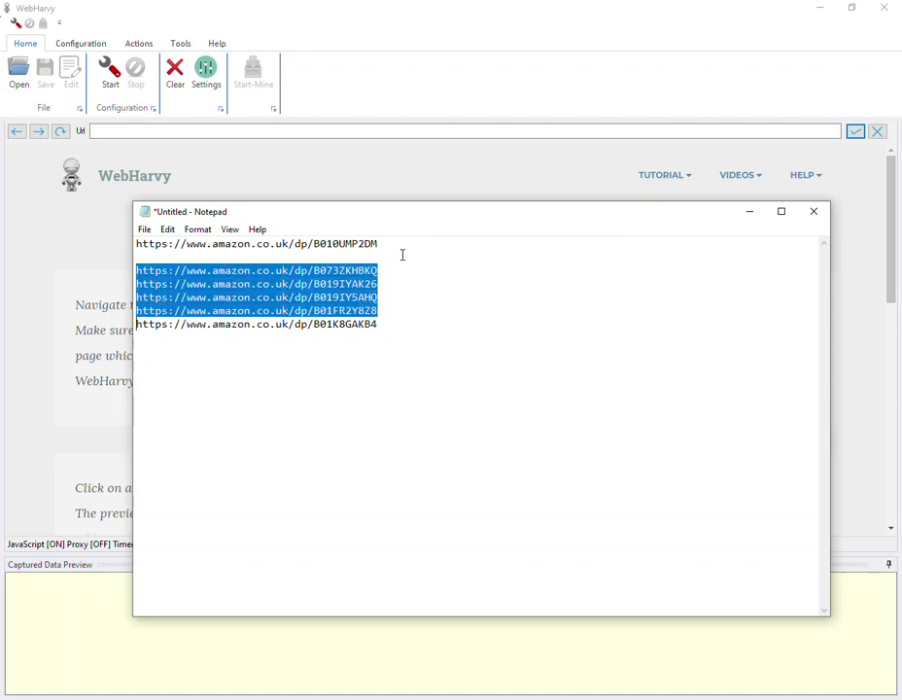
key(shift+End)
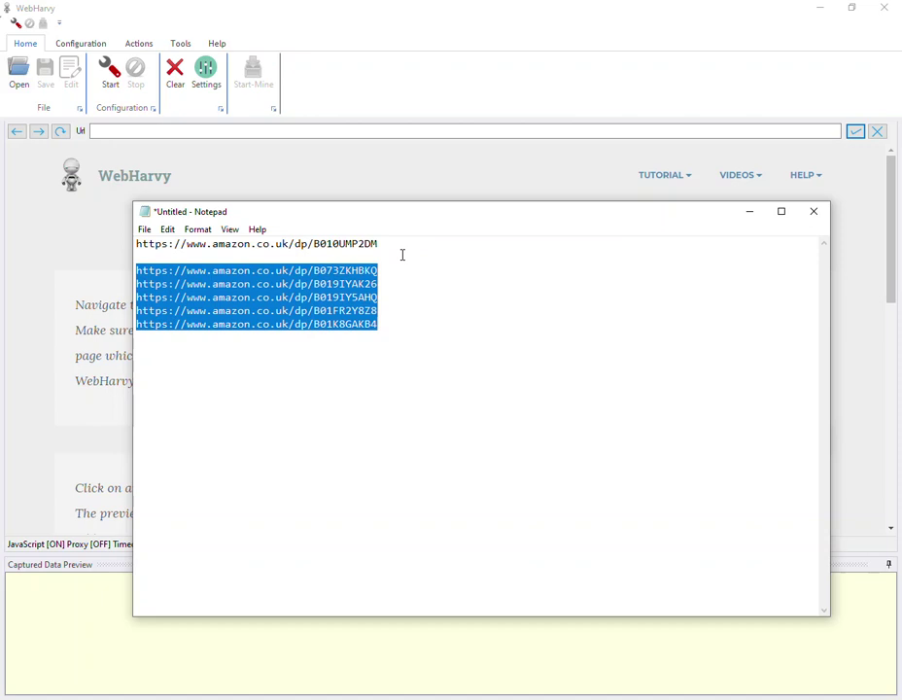
key(Up)
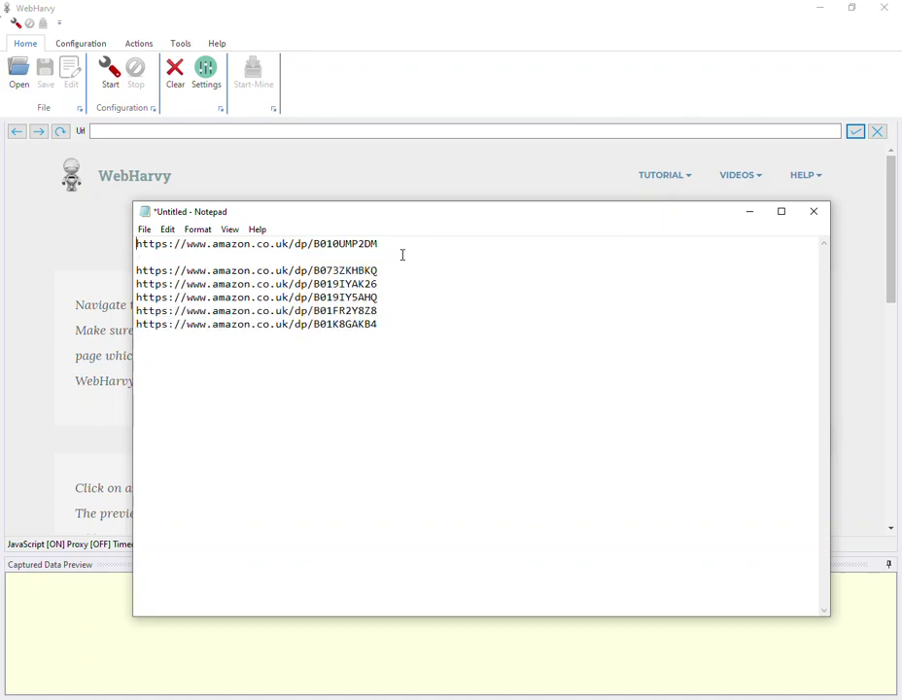
key(shift+End)
key(ctrl+c)
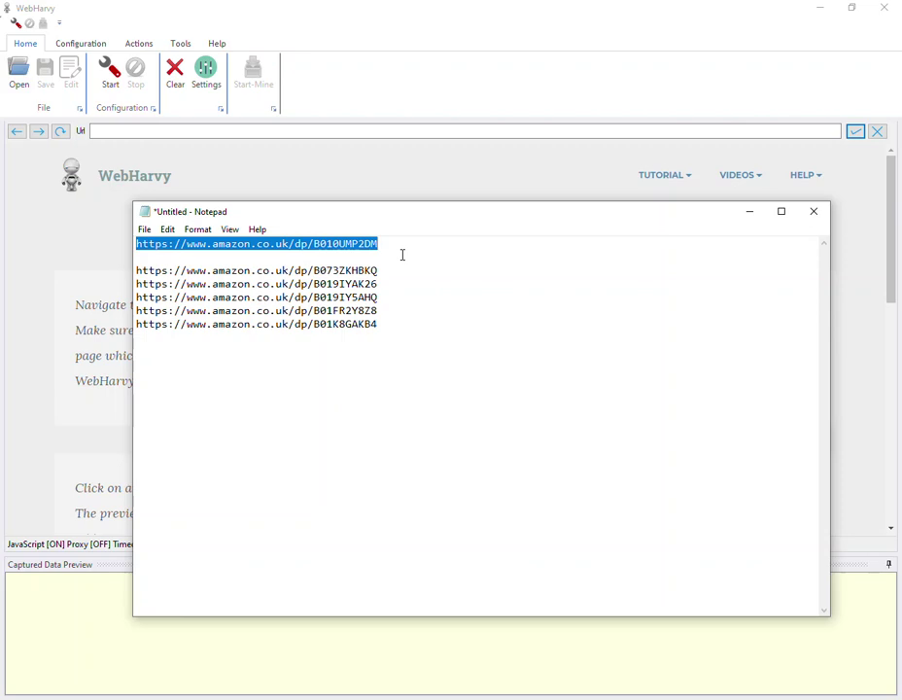
click(360, 136)
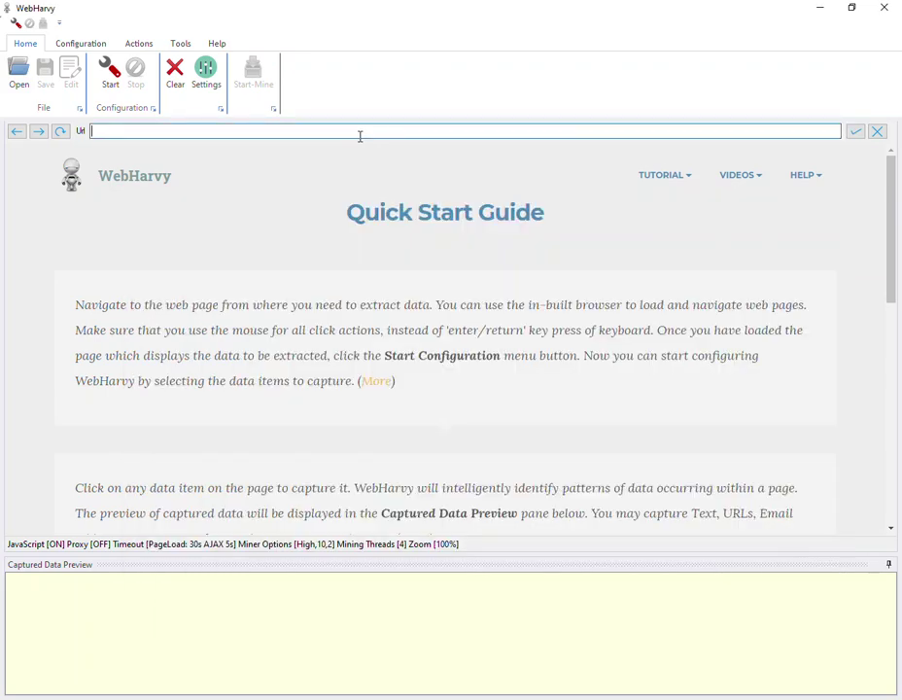
key(ctrl+v)
key(Return)
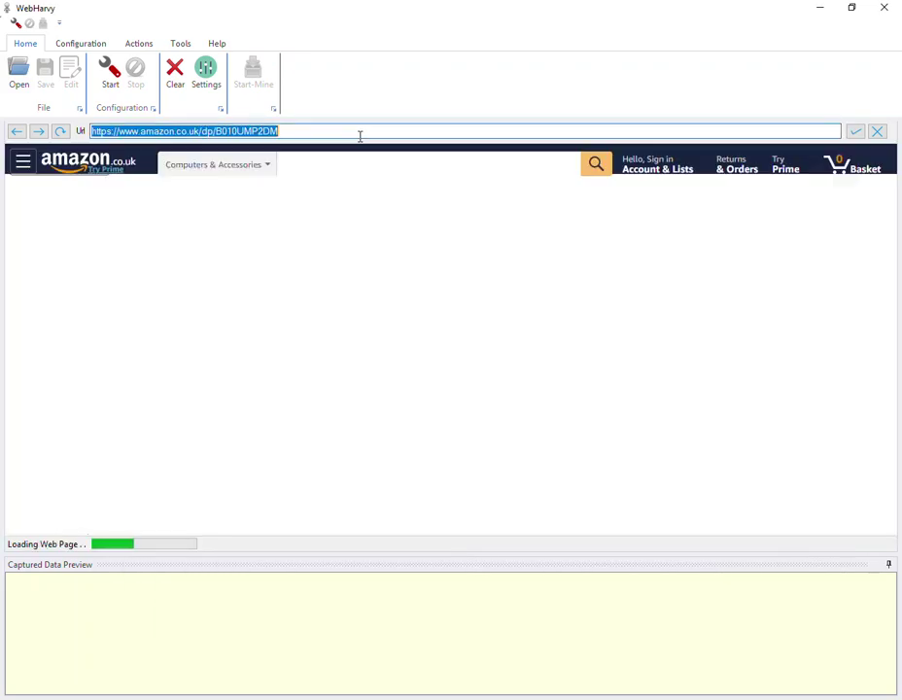
scroll(367, 381, down, 1)
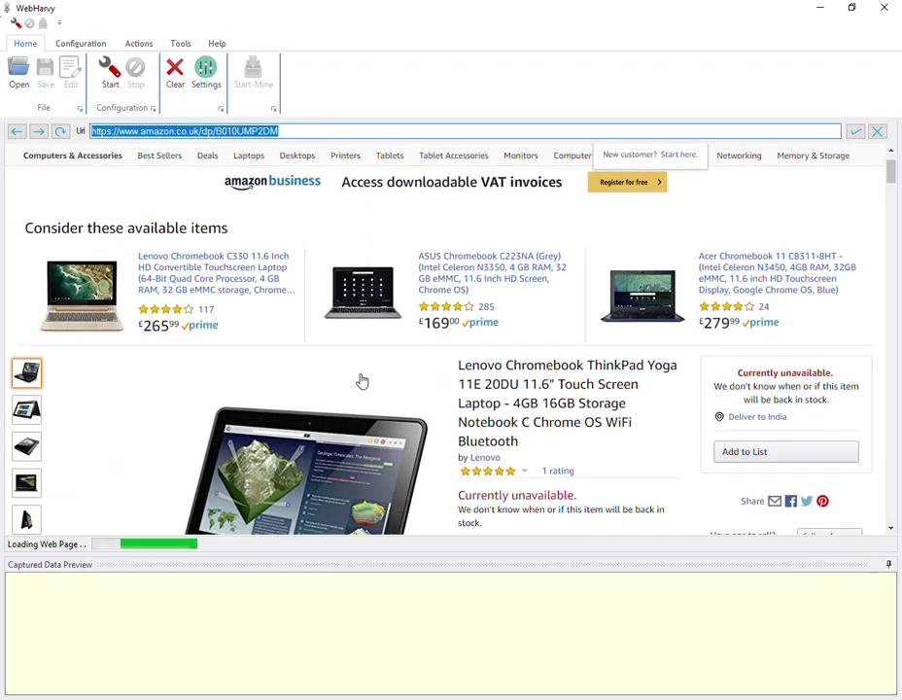
click(111, 82)
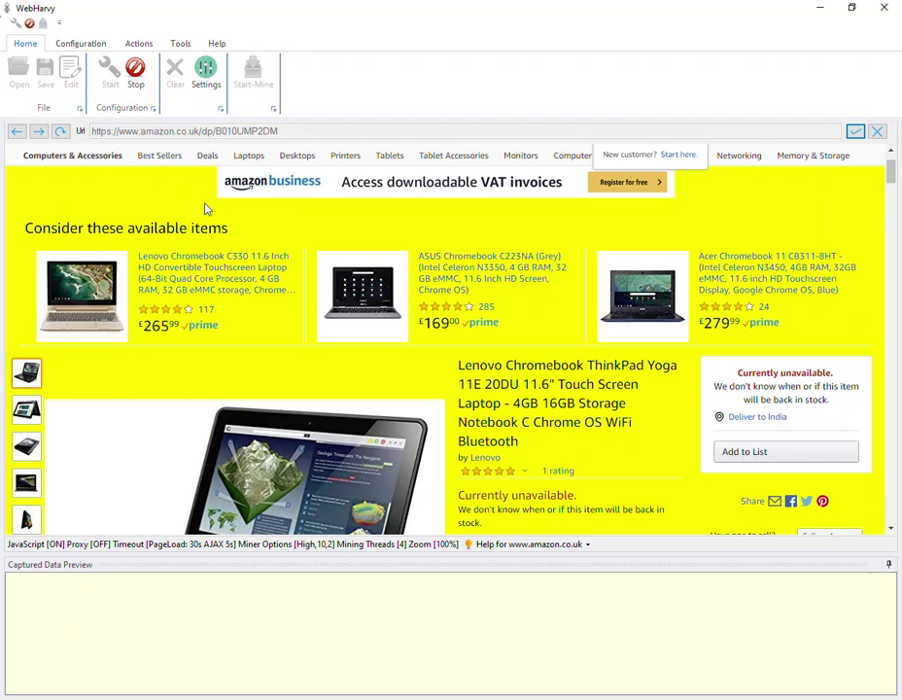
scroll(204, 208, down, 2)
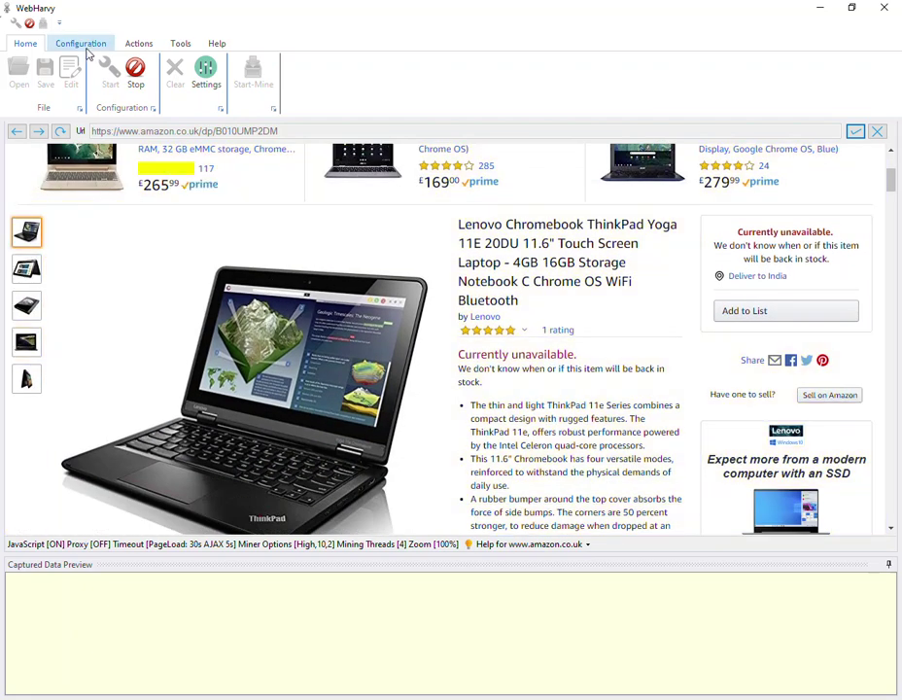
Add the five URLs below the blank line in the Notepad list to the configuration as additional URLs and apply them.
click(83, 44)
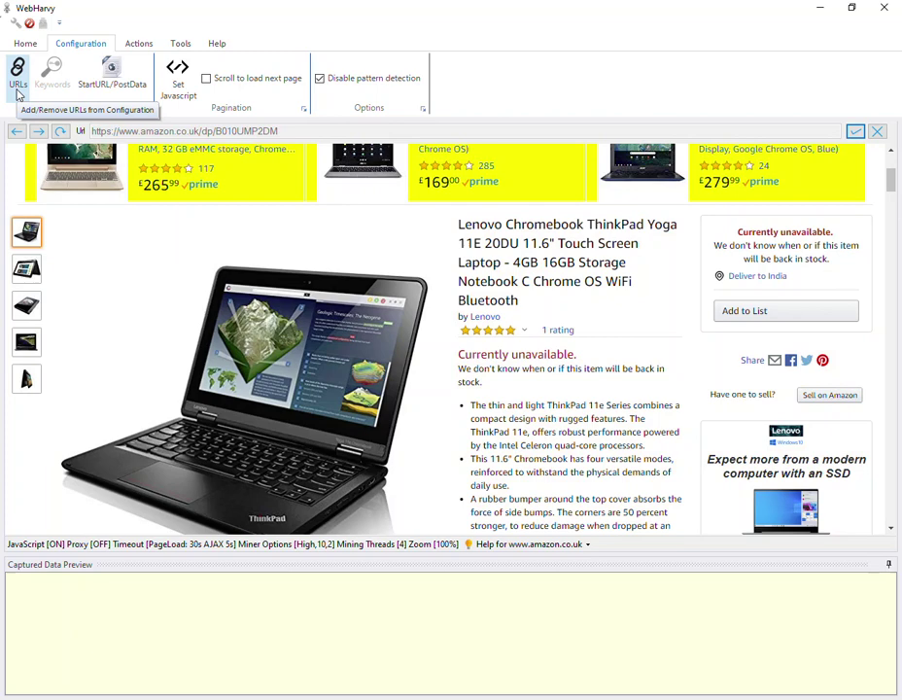
click(18, 90)
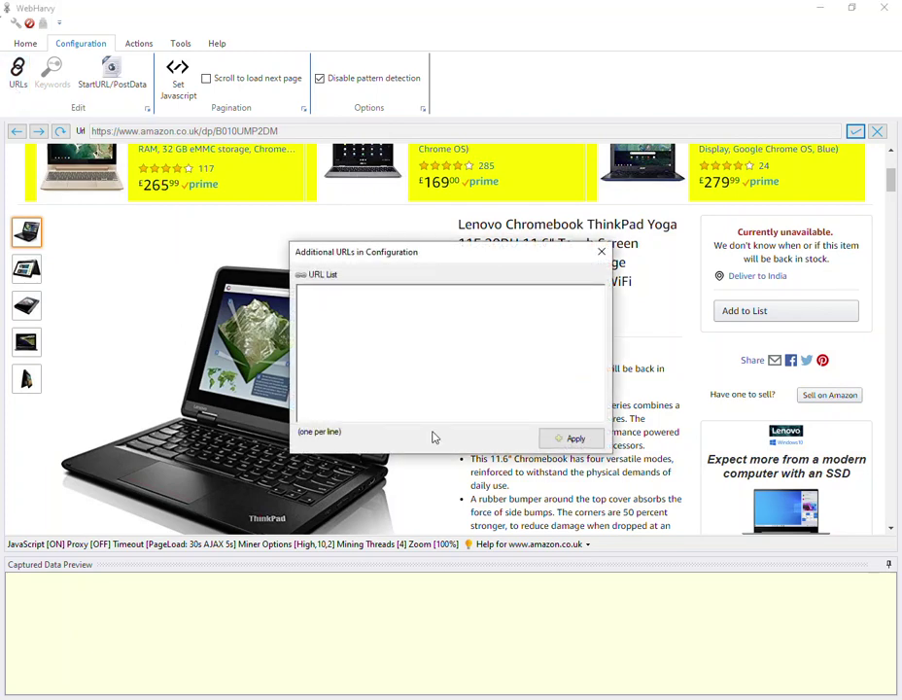
click(510, 695)
drag(377, 324, 117, 275)
key(ctrl+c)
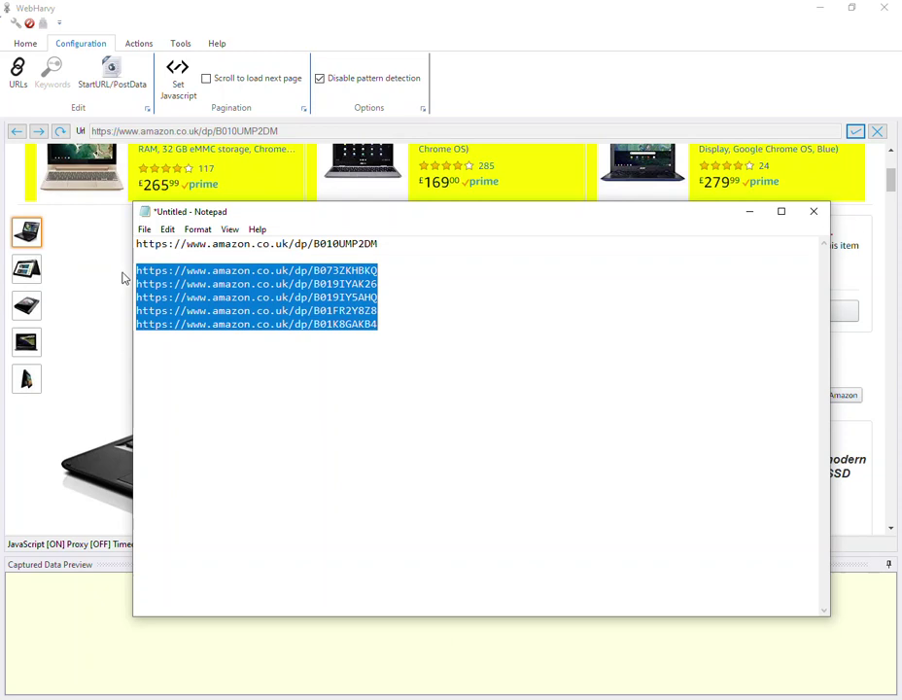
click(107, 289)
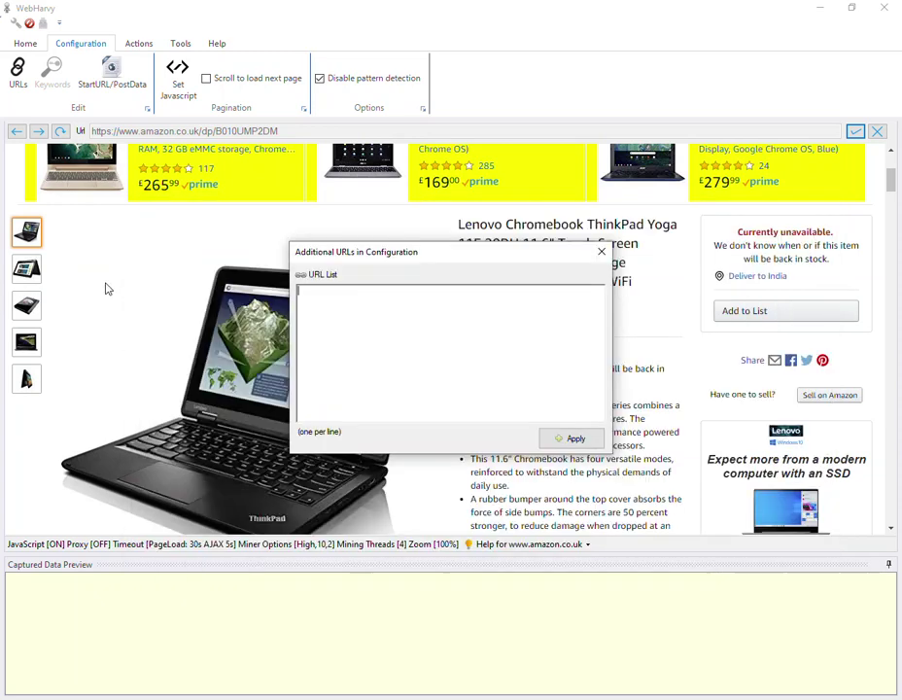
right_click(429, 306)
click(461, 347)
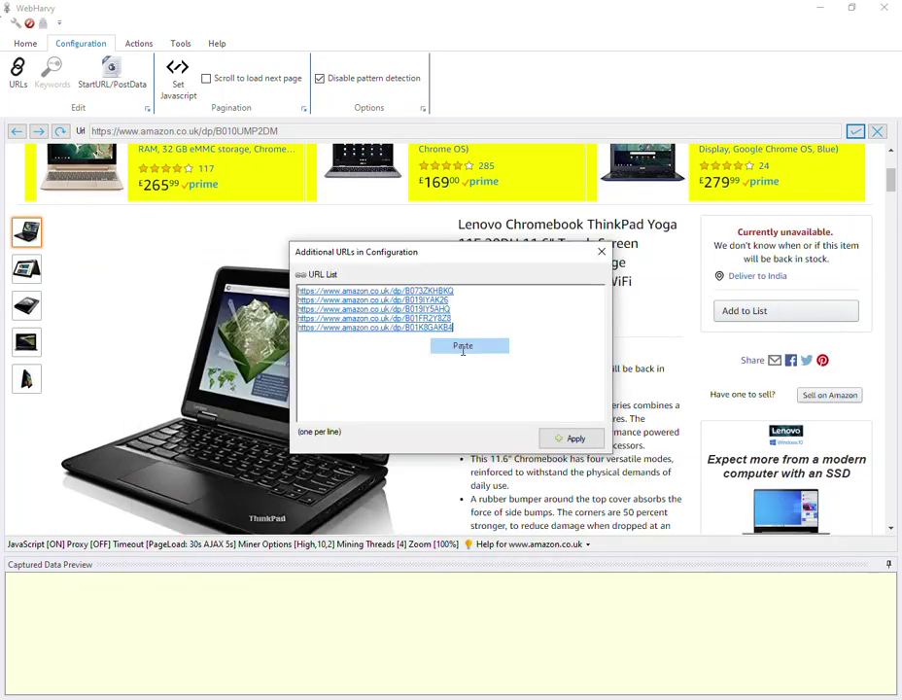
click(562, 439)
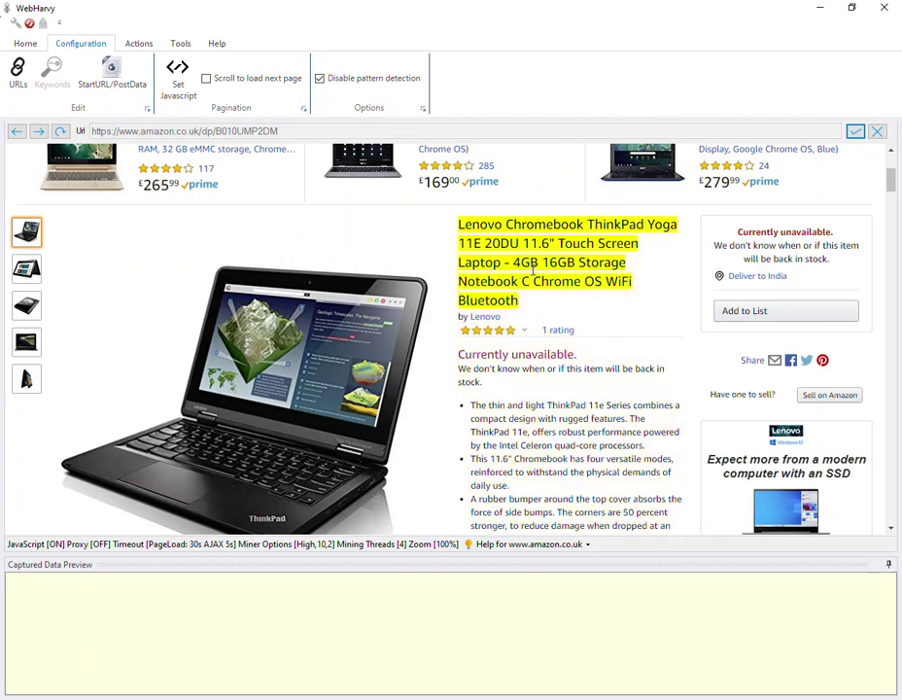
Capture the text of the product title as a data item named "Name".
click(491, 303)
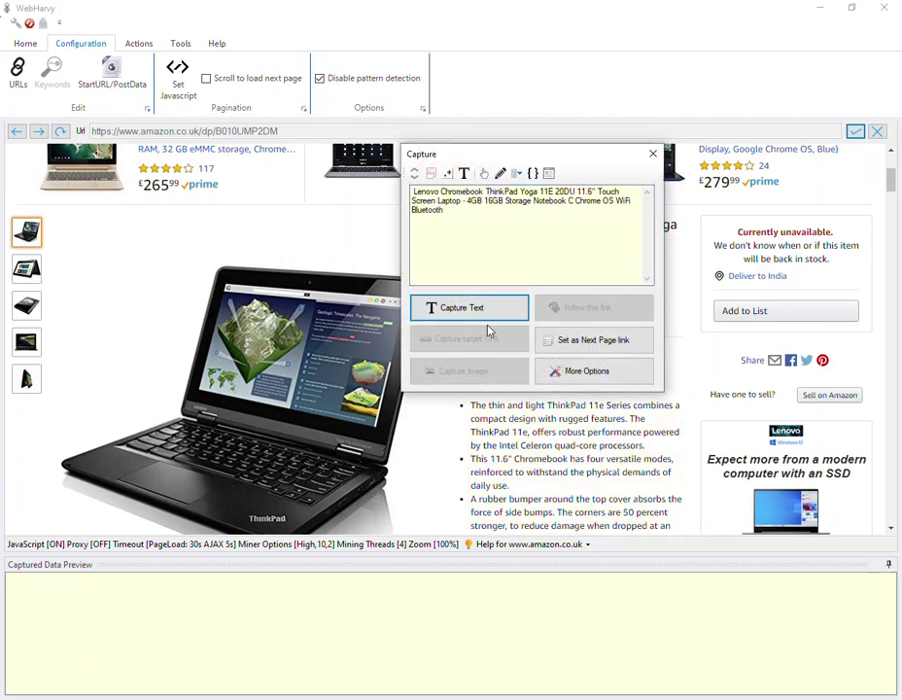
click(489, 307)
text(Name)
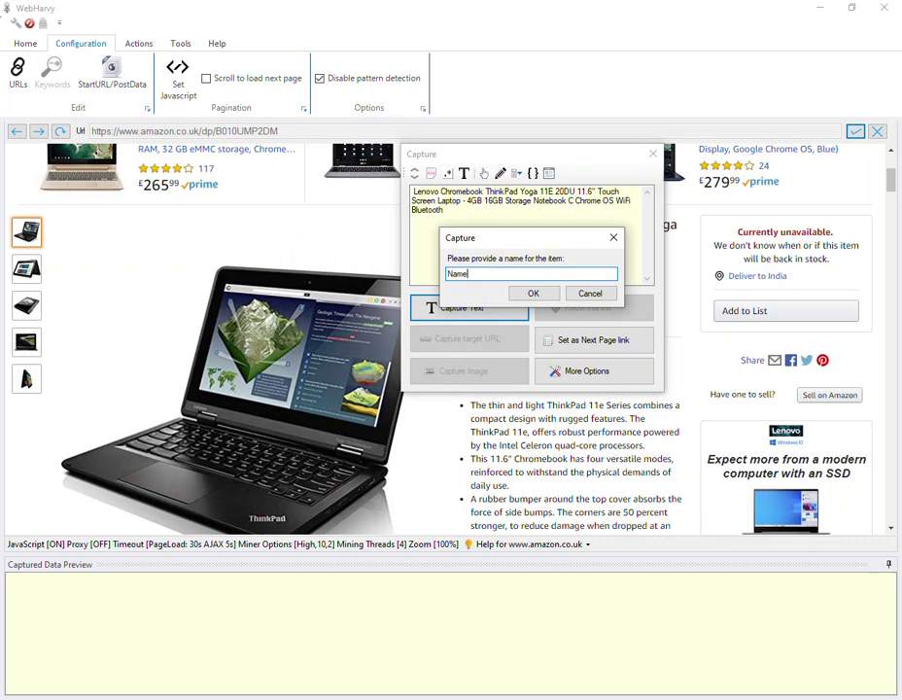
key(Return)
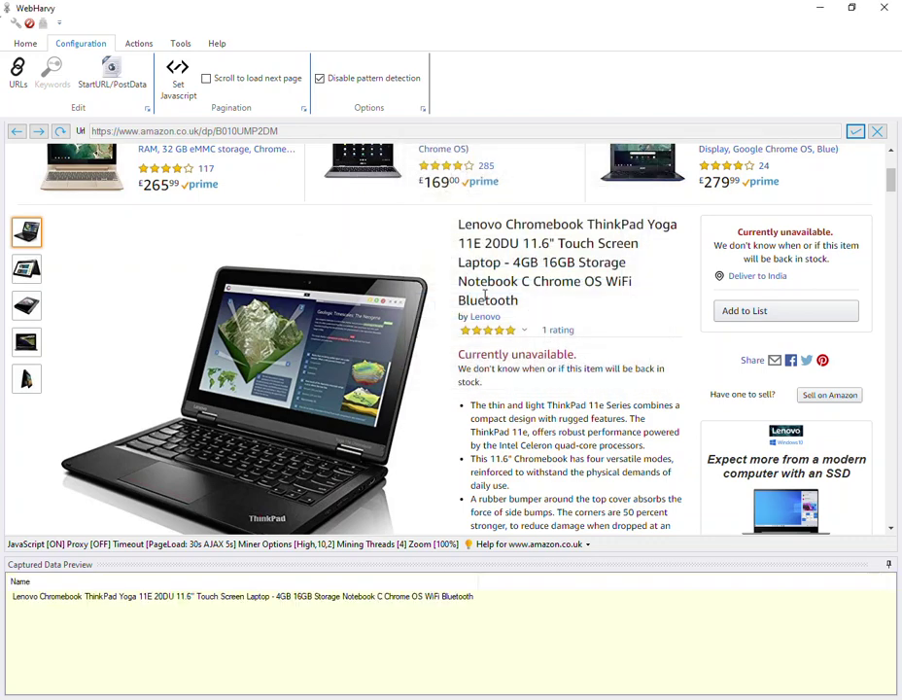
Capture the text of the Lenovo brand link under the title as a data item named "By".
click(485, 317)
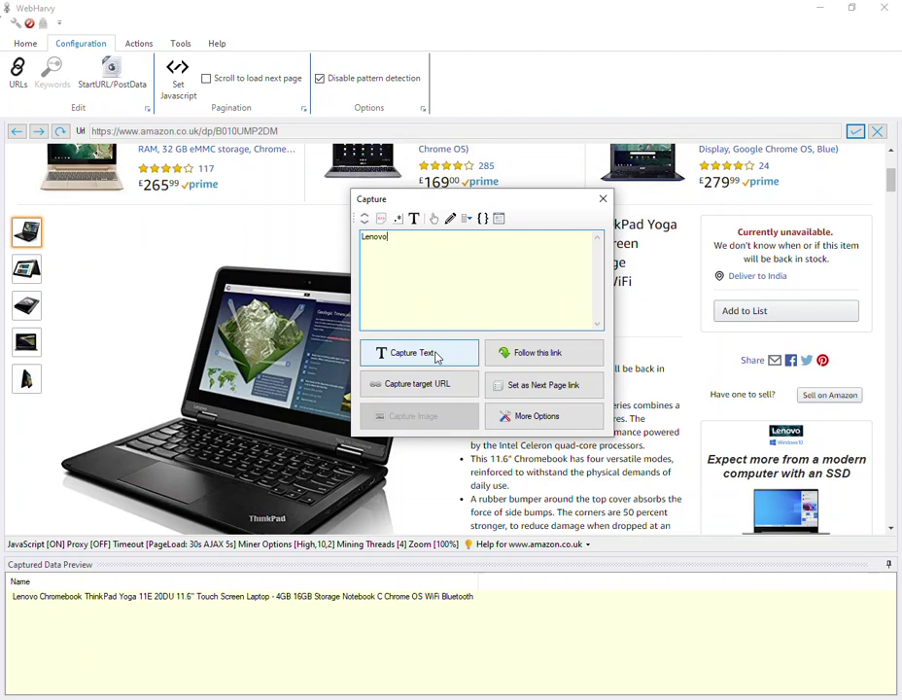
click(436, 357)
text(By)
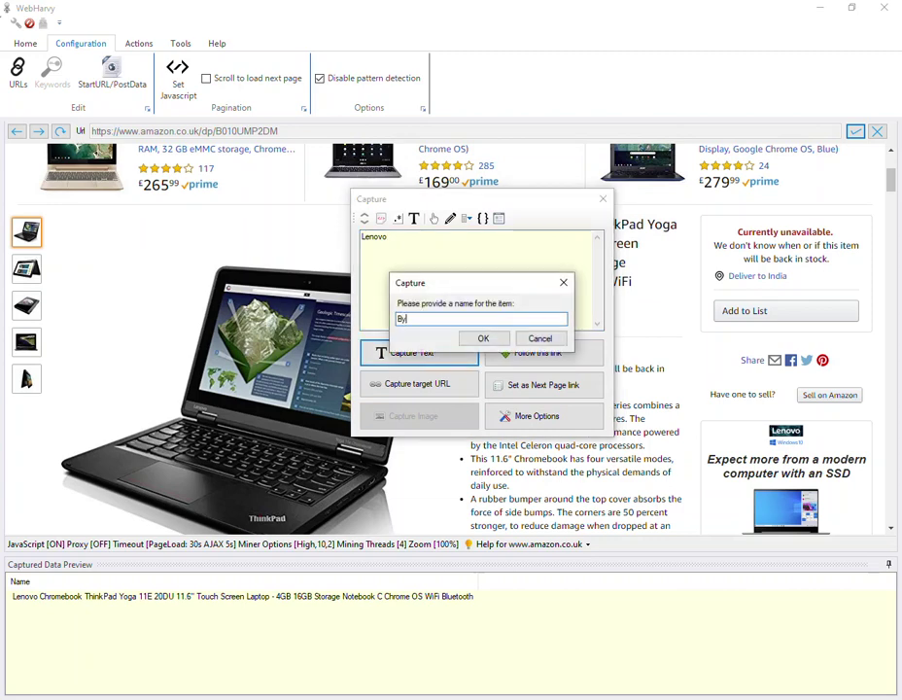
key(Return)
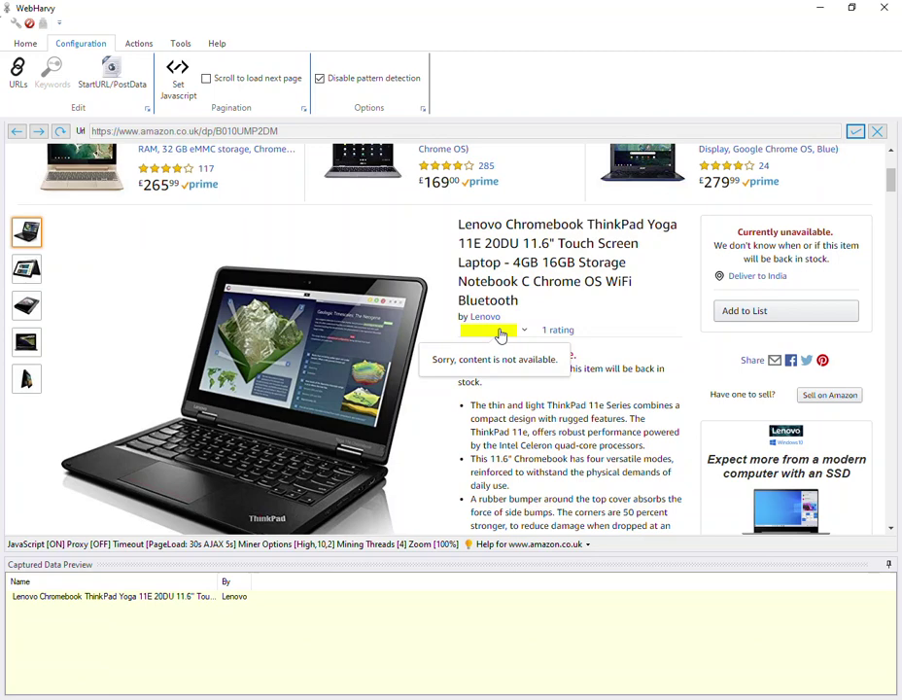
Capture the text of the product's star rating as a data item named "Rating".
click(498, 332)
click(471, 367)
text(Rating)
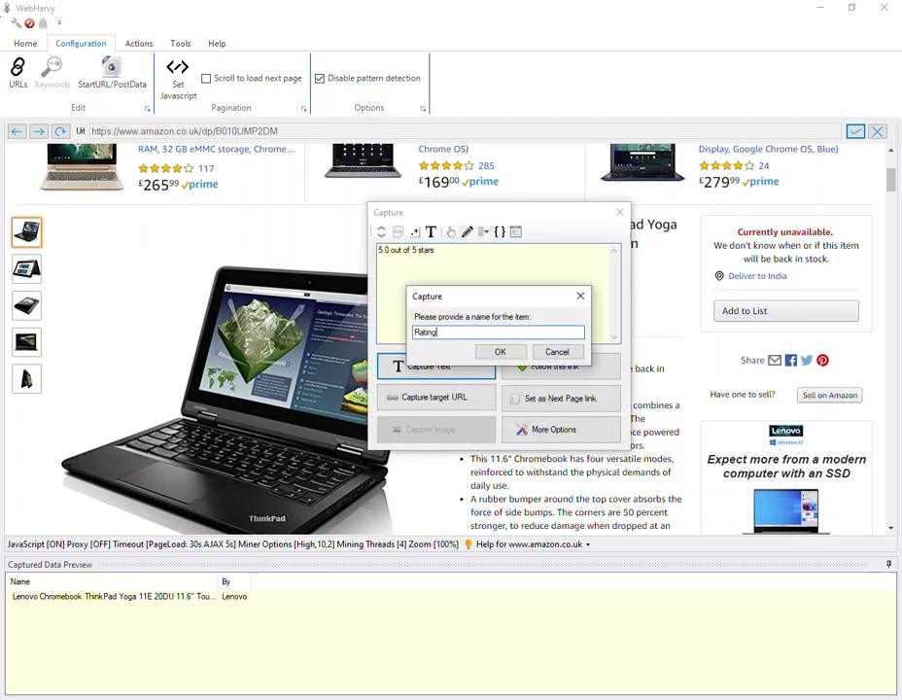
key(Return)
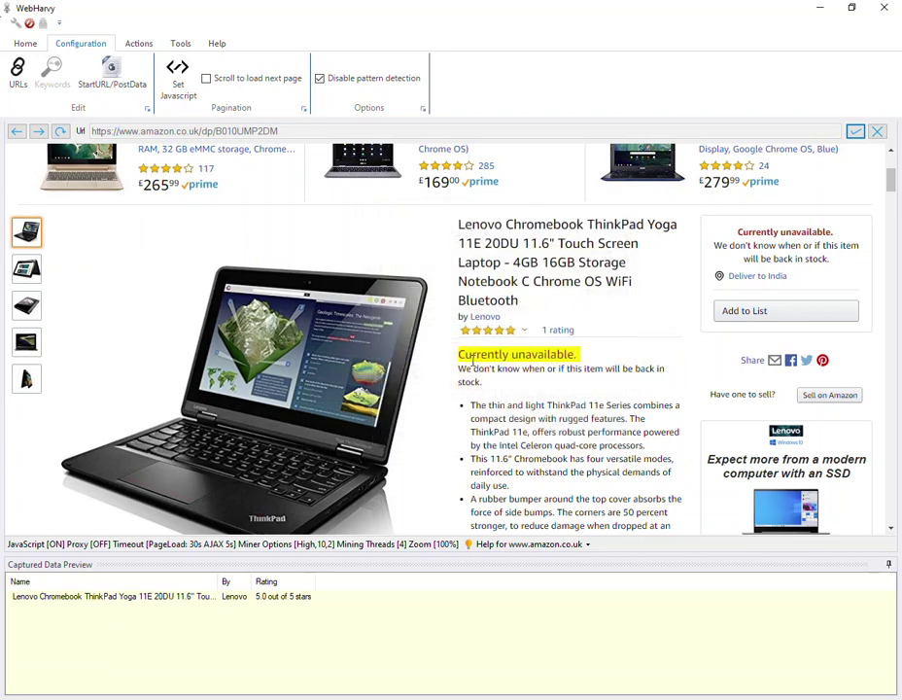
Capture the first feature bullet, expanded with Capture More Content to the whole bullet list, as text named "Spec".
scroll(507, 354, down, 3)
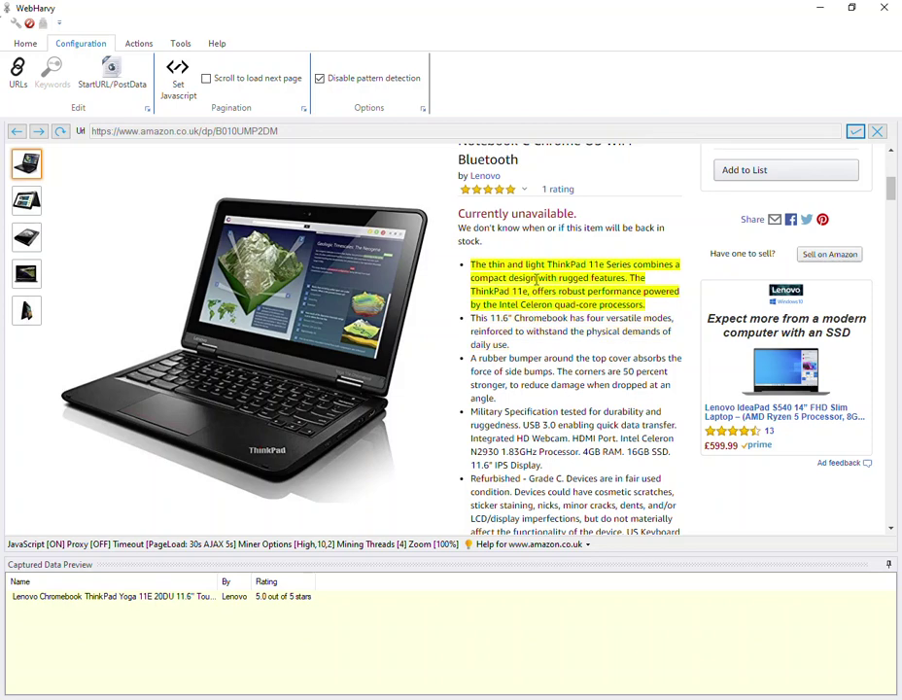
click(534, 279)
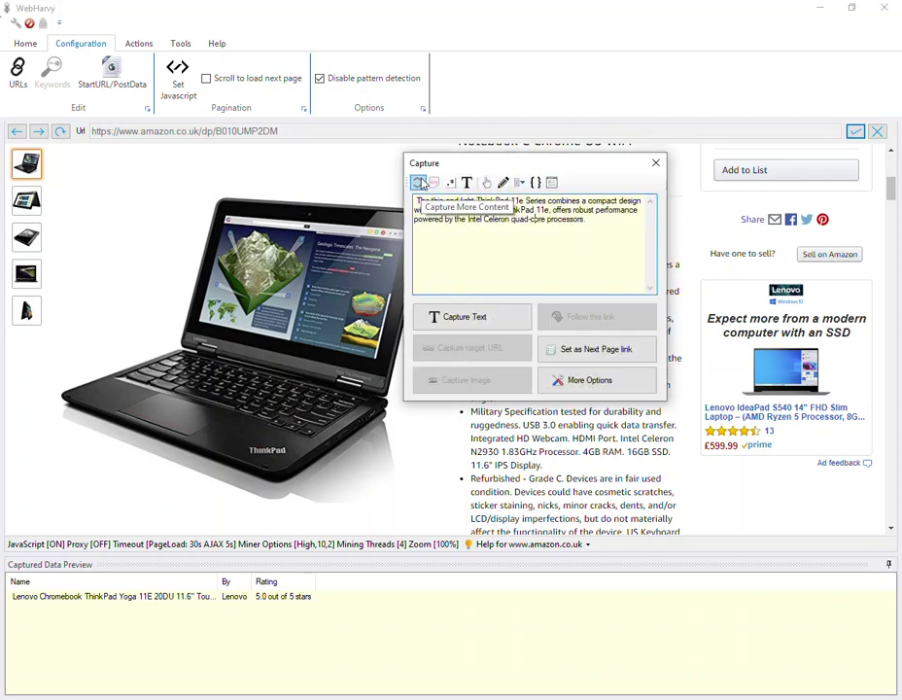
click(419, 184)
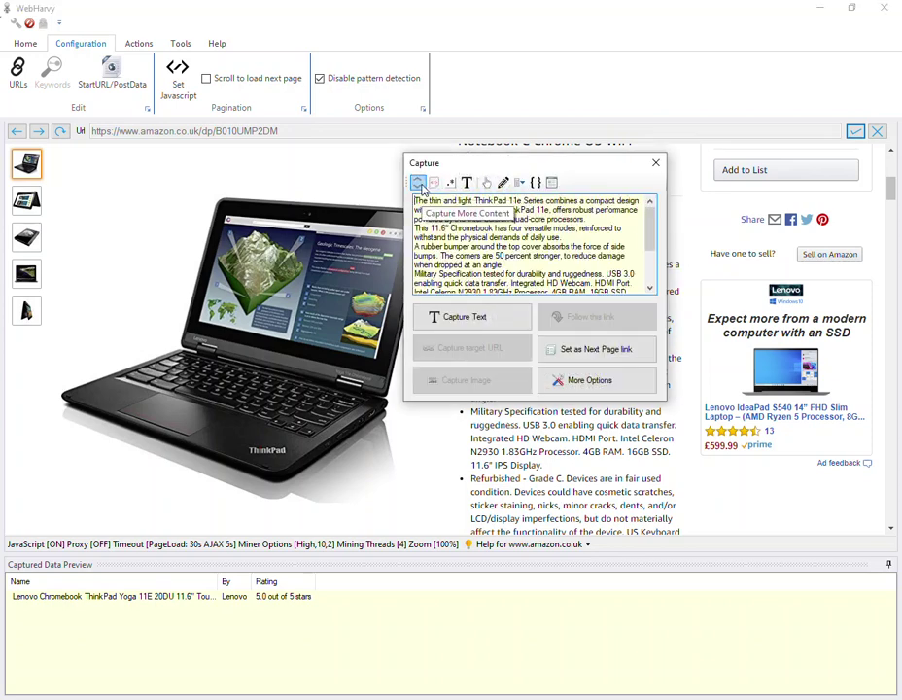
click(447, 320)
text(Spec)
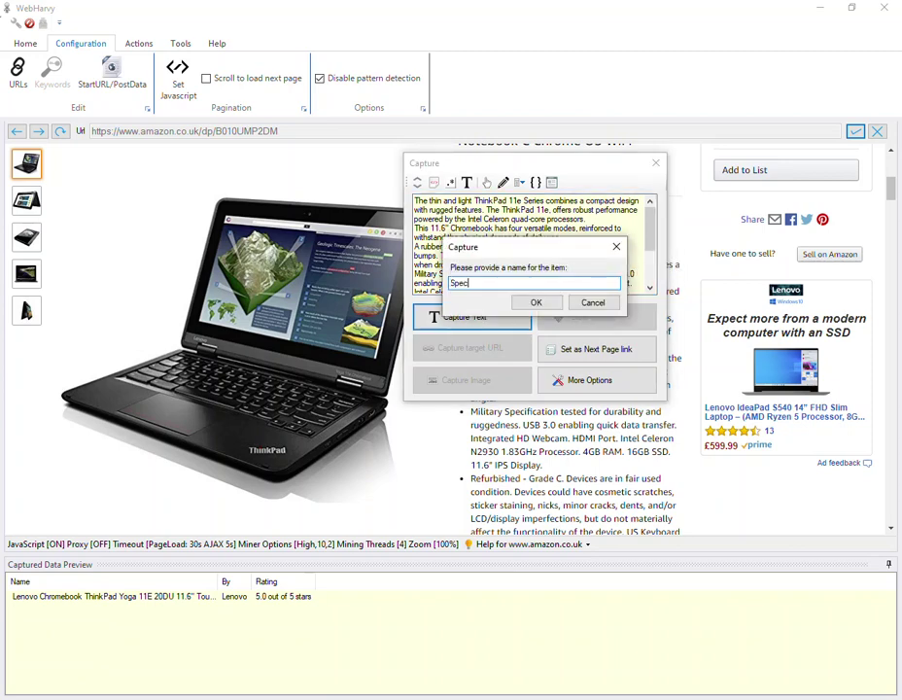
key(Return)
Capture the main product photo with the Download Image option as a data item named "Image".
scroll(486, 318, down, 3)
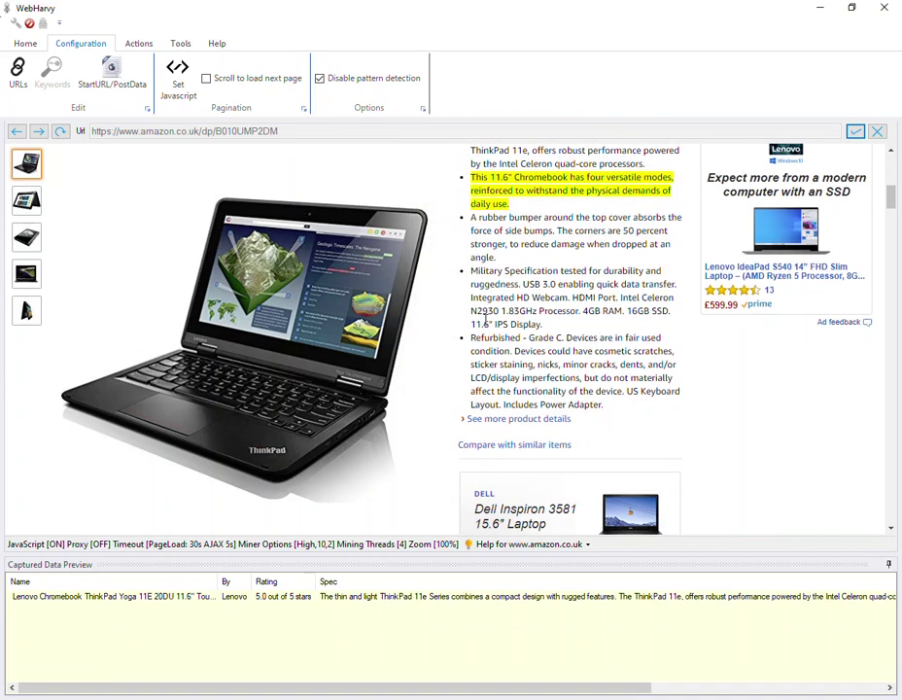
scroll(147, 448, down, 1)
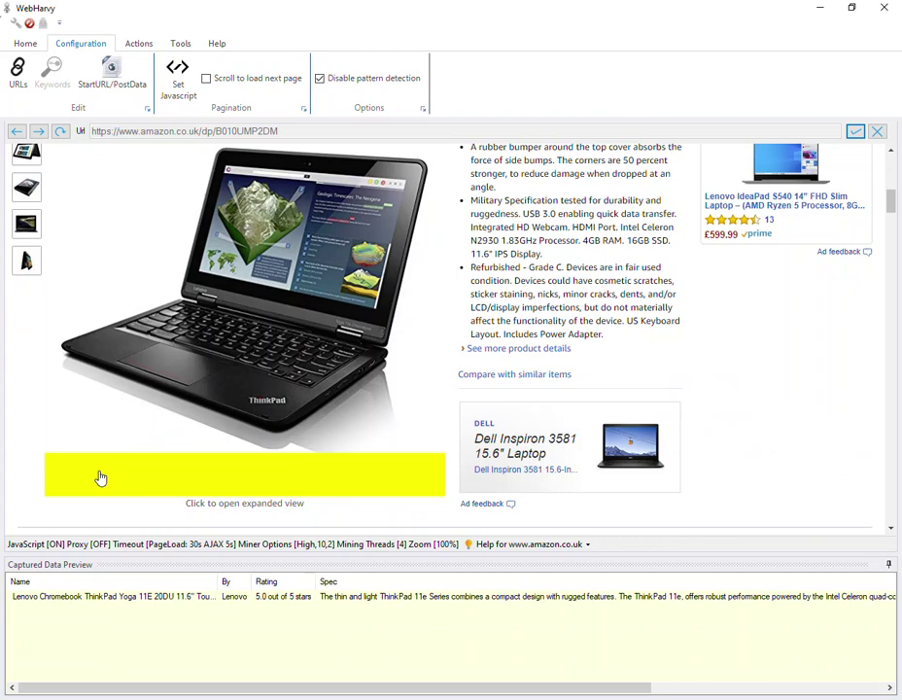
click(101, 477)
click(103, 450)
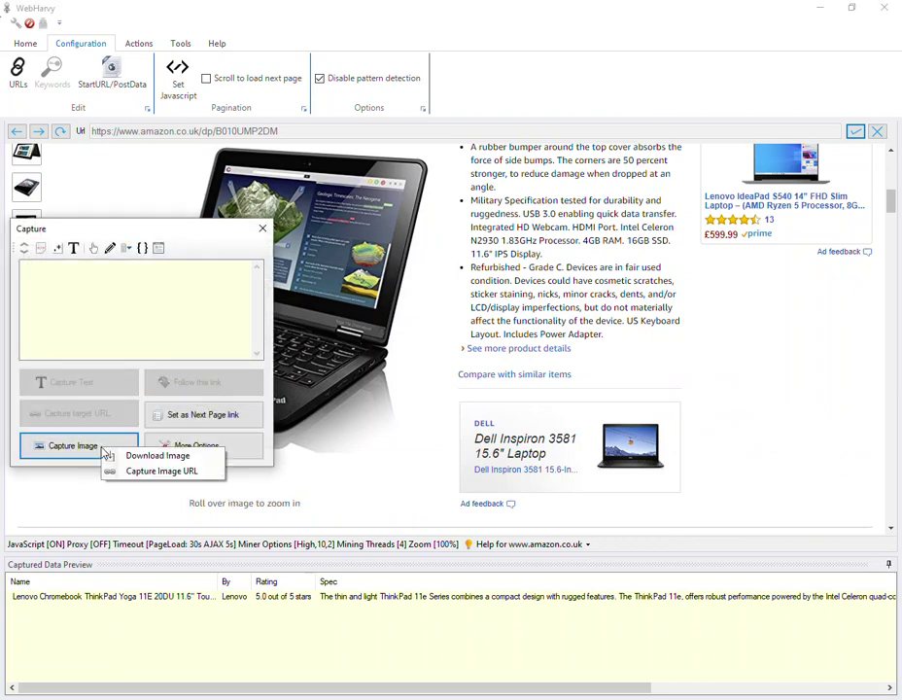
click(131, 457)
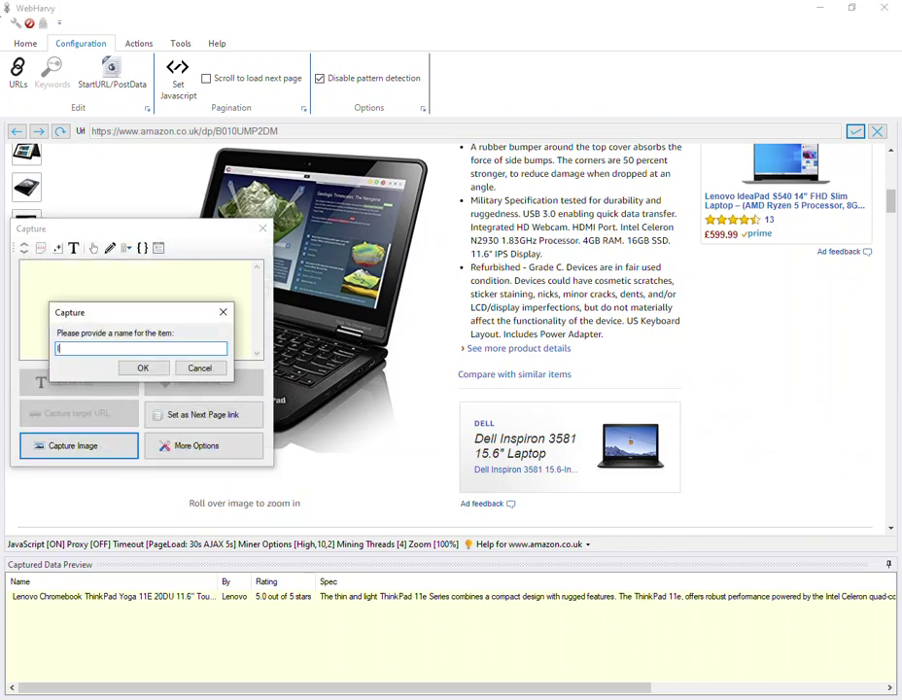
key(Return)
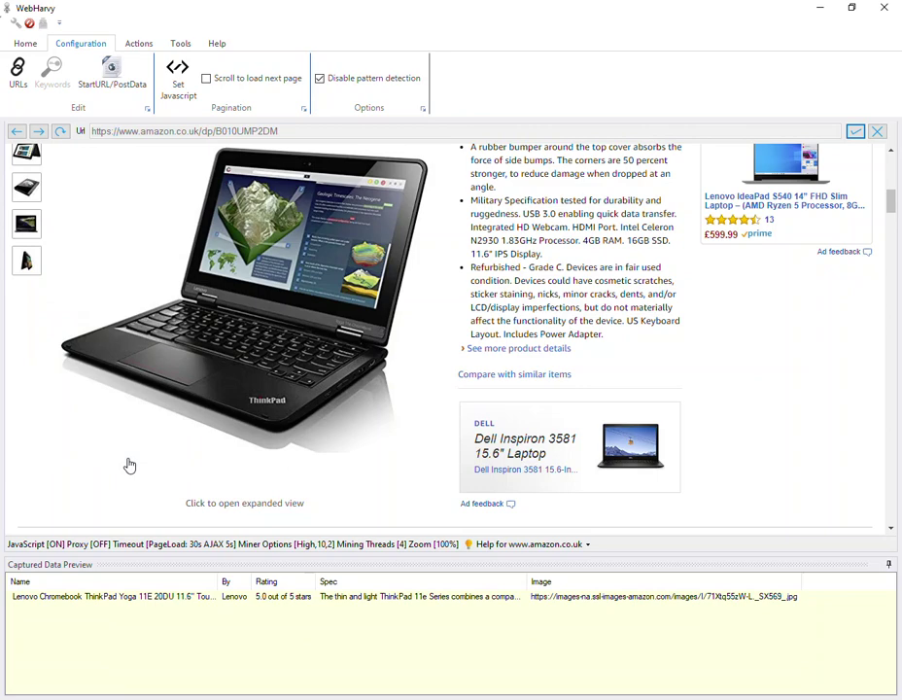
mouse_move(322, 384)
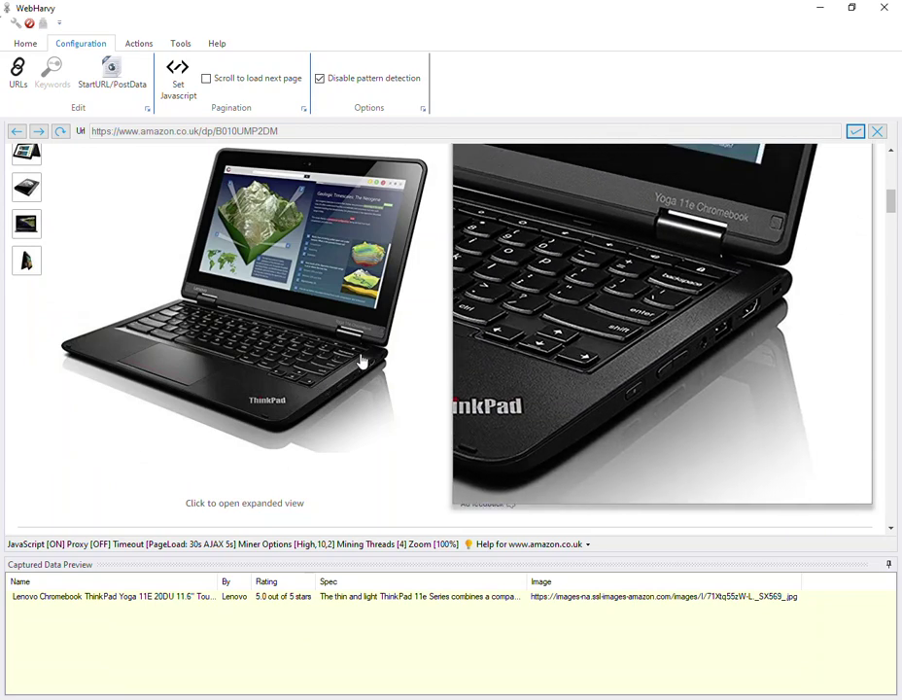
Capture the text following the ASIN label under Additional Information as a data item named "ASIN".
scroll(336, 272, up, 1)
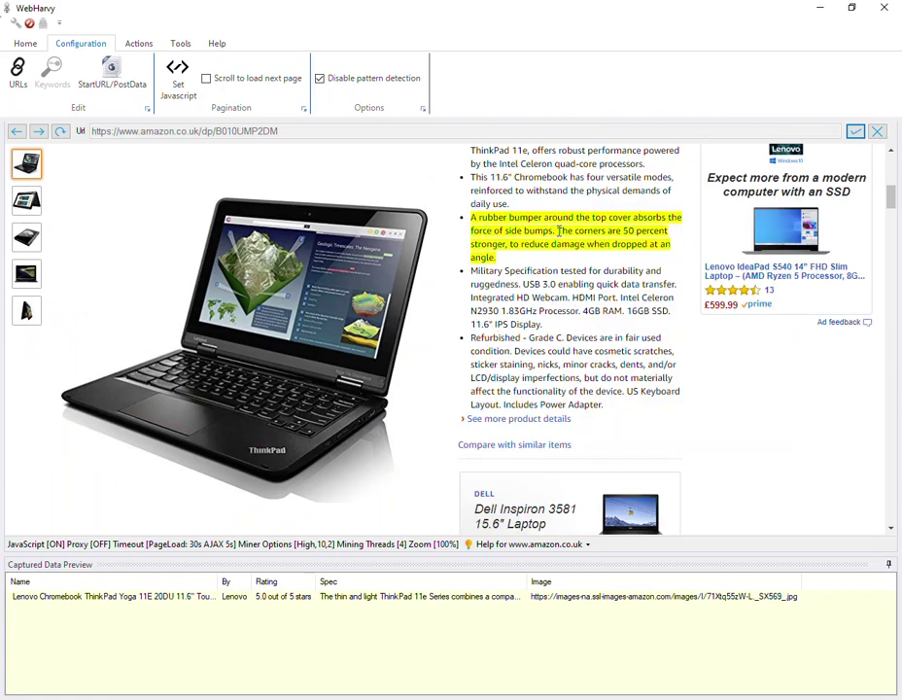
scroll(559, 231, down, 3)
scroll(559, 231, down, 15)
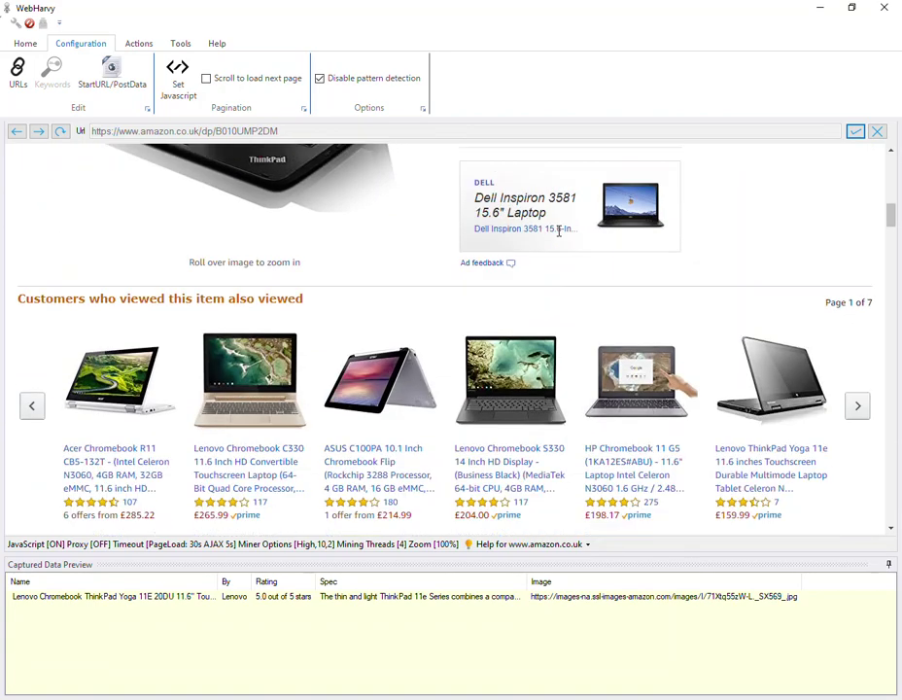
scroll(559, 230, down, 20)
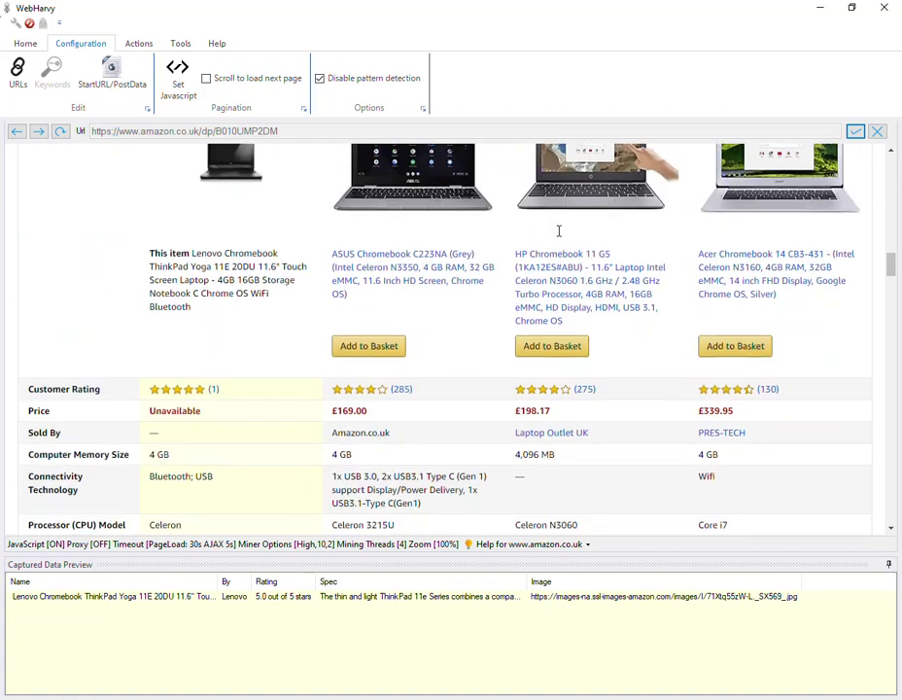
scroll(559, 230, down, 5)
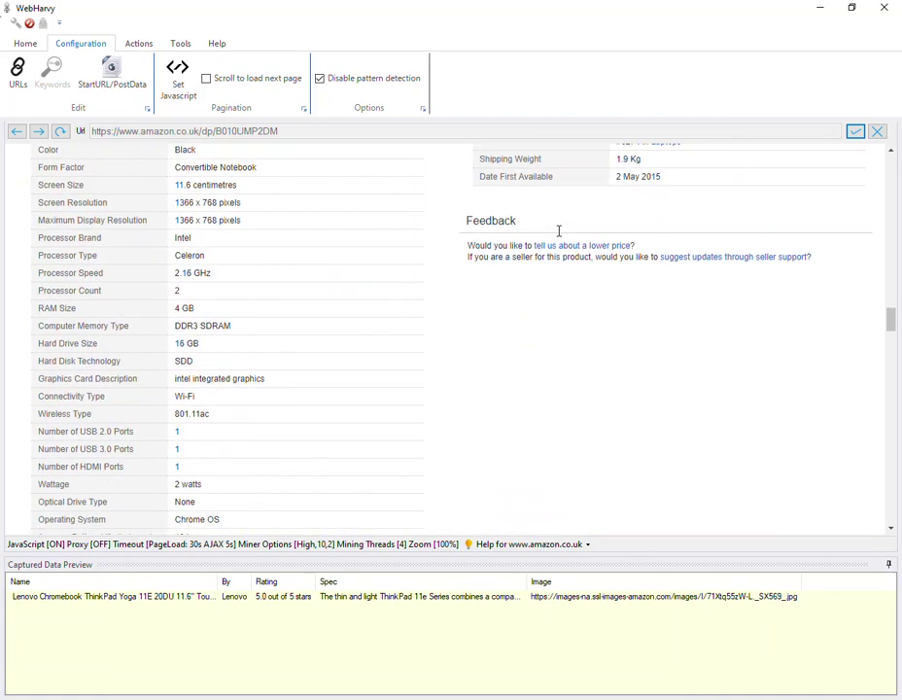
scroll(559, 231, up, 4)
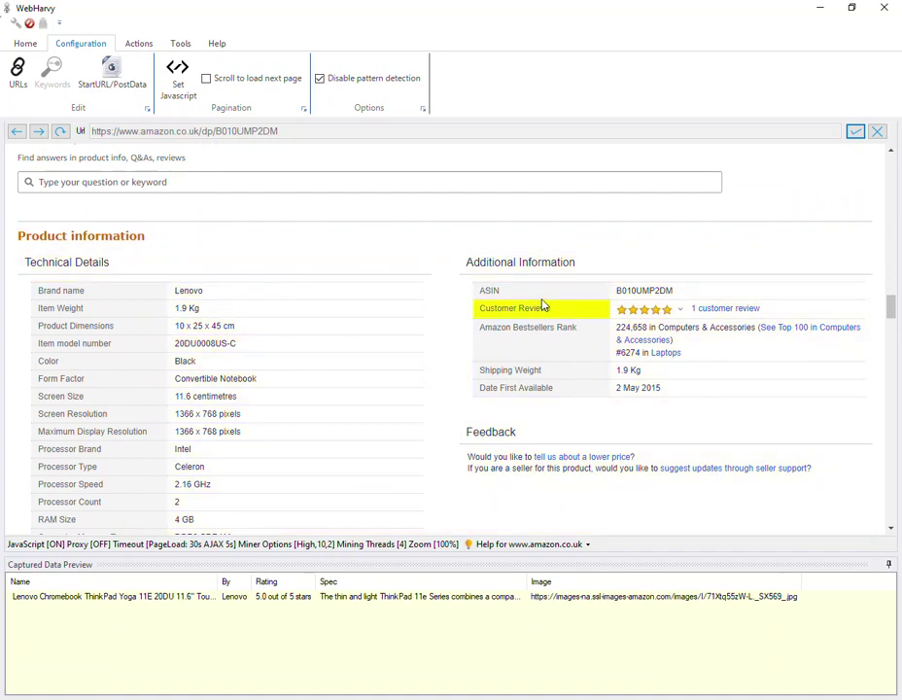
click(494, 293)
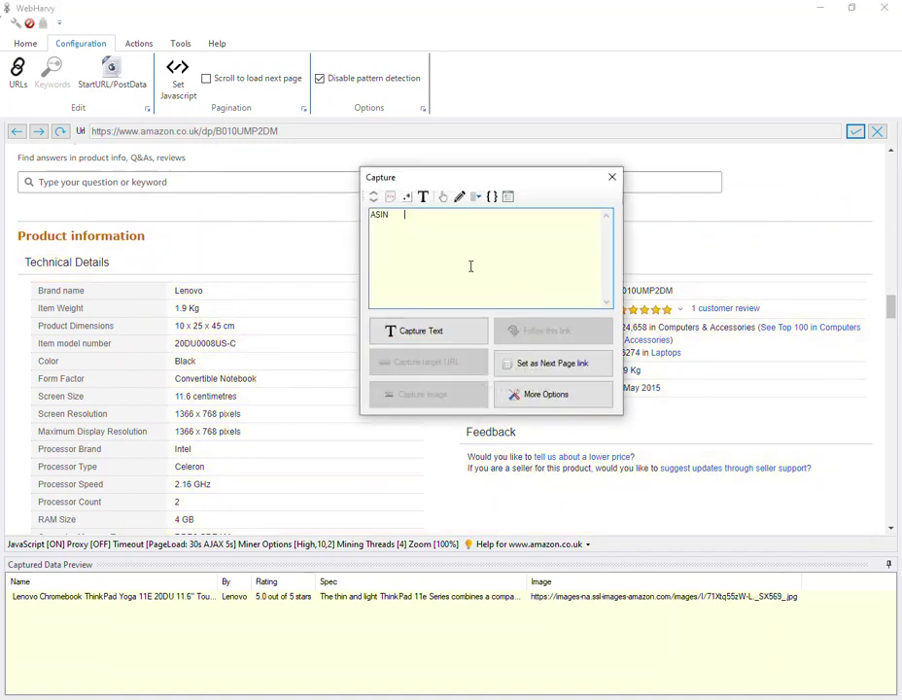
click(424, 197)
click(420, 333)
text(ASIN)
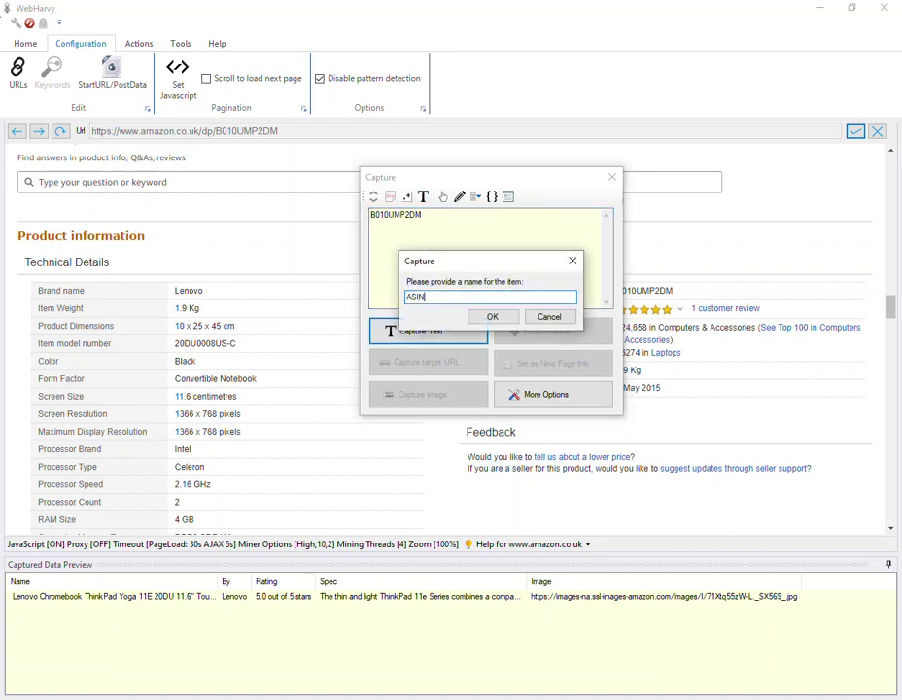
key(Return)
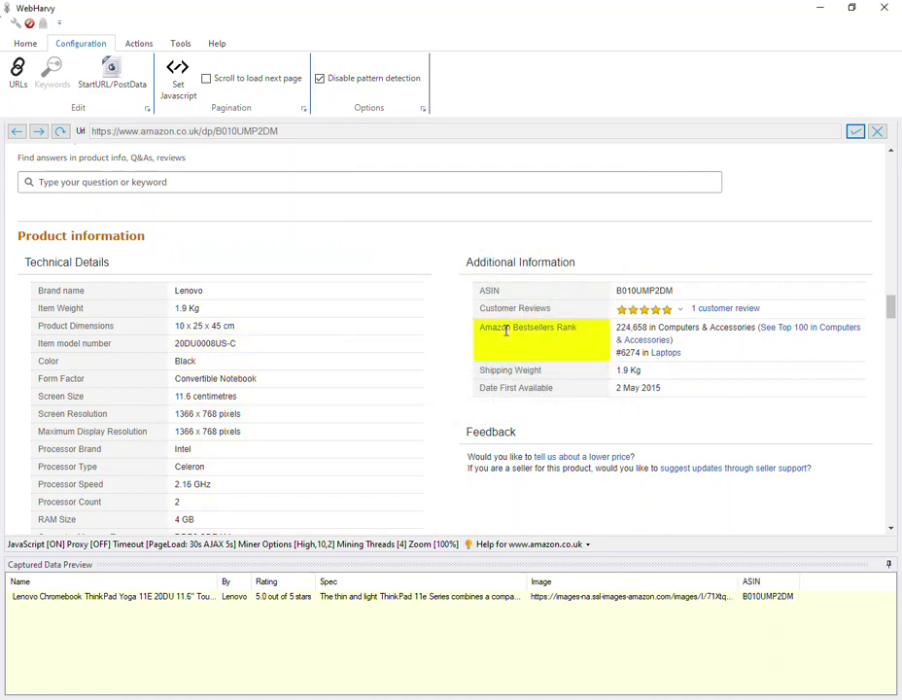
Capture the text following the Amazon Bestsellers Rank label as a data item named "BSR".
click(507, 328)
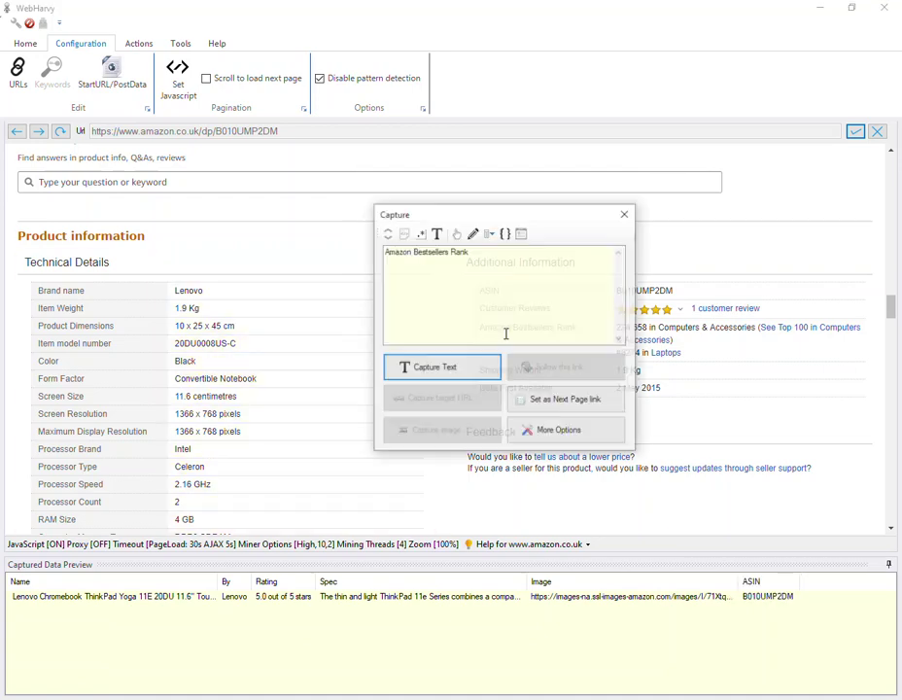
click(436, 234)
click(436, 377)
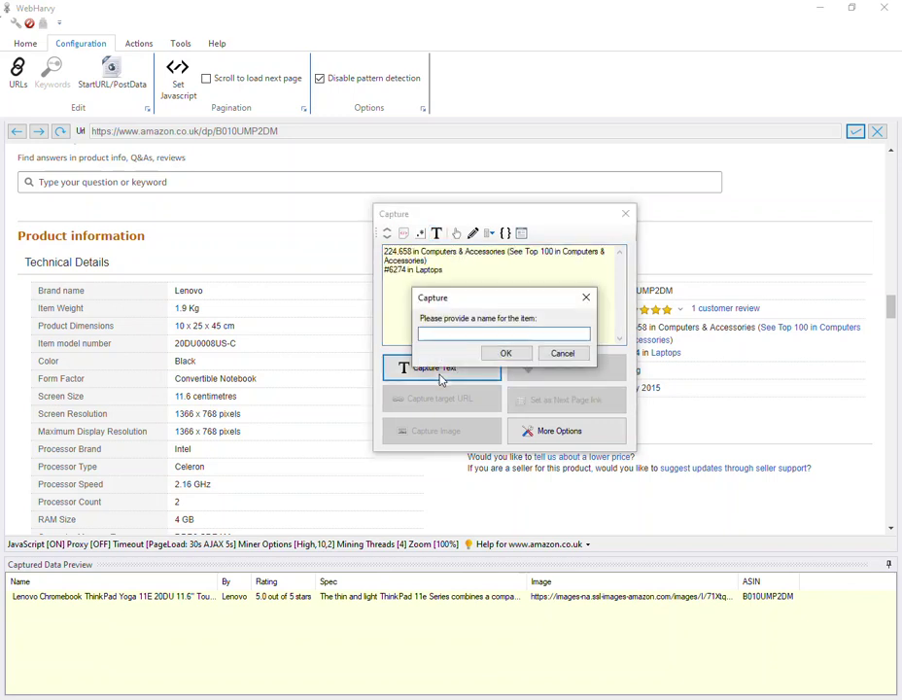
text(BSR)
key(Return)
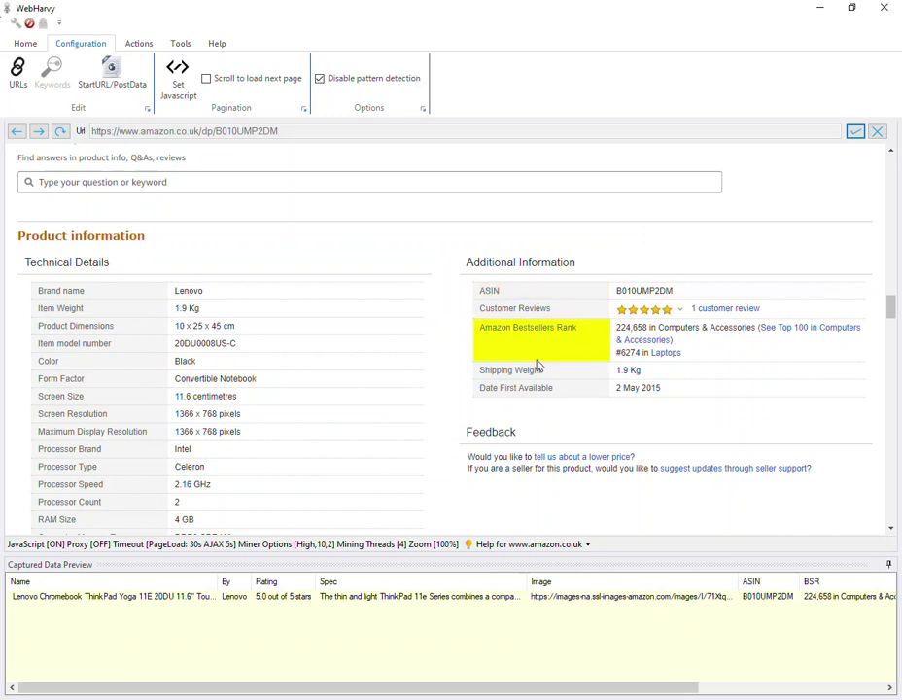
Capture the text following the Item Weight label under Technical Details as a data item named "Wieght".
scroll(539, 367, down, 1)
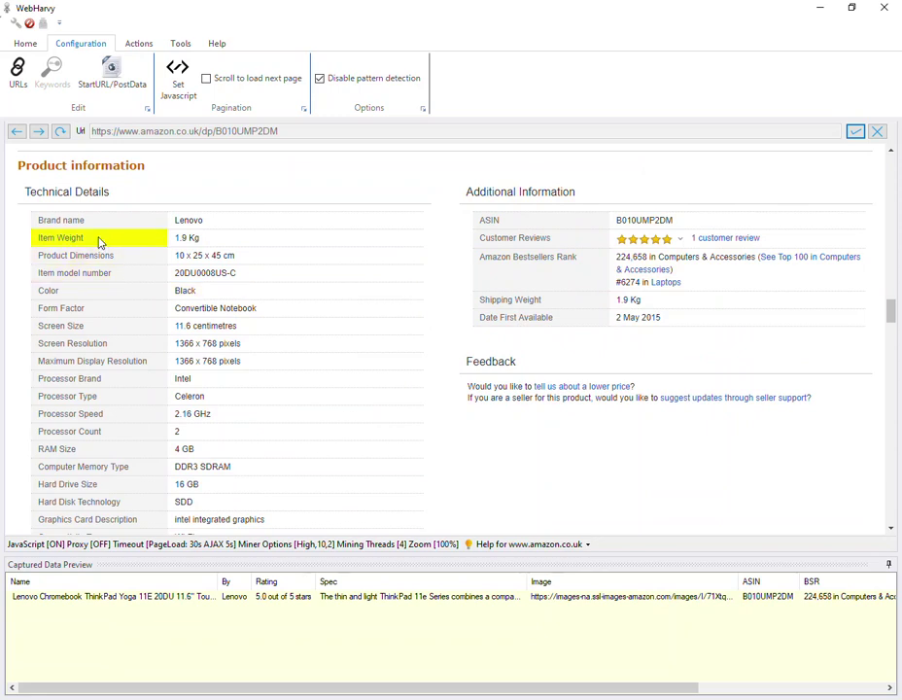
click(98, 240)
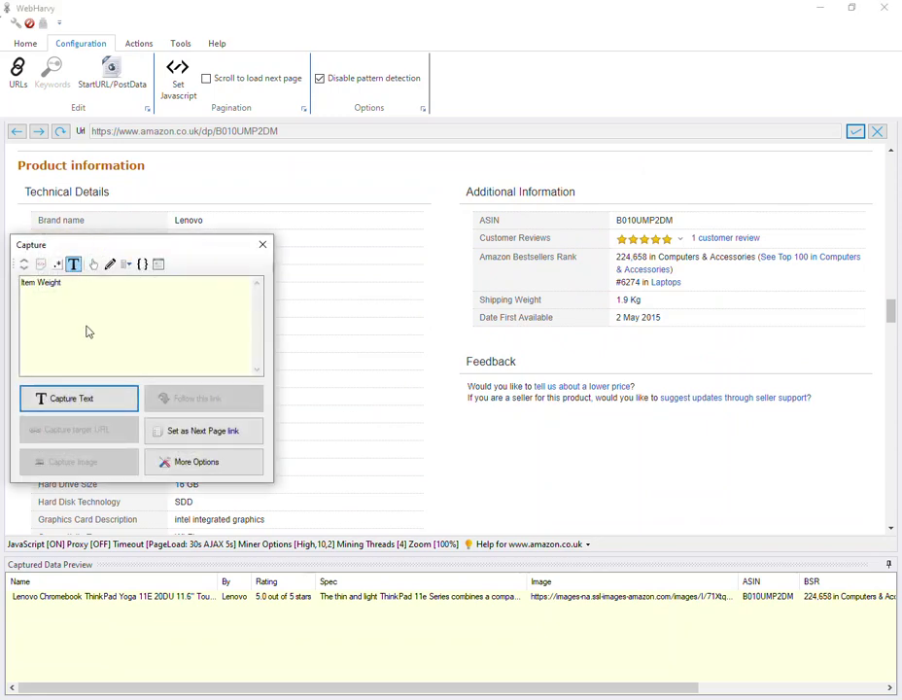
click(98, 408)
text(W)
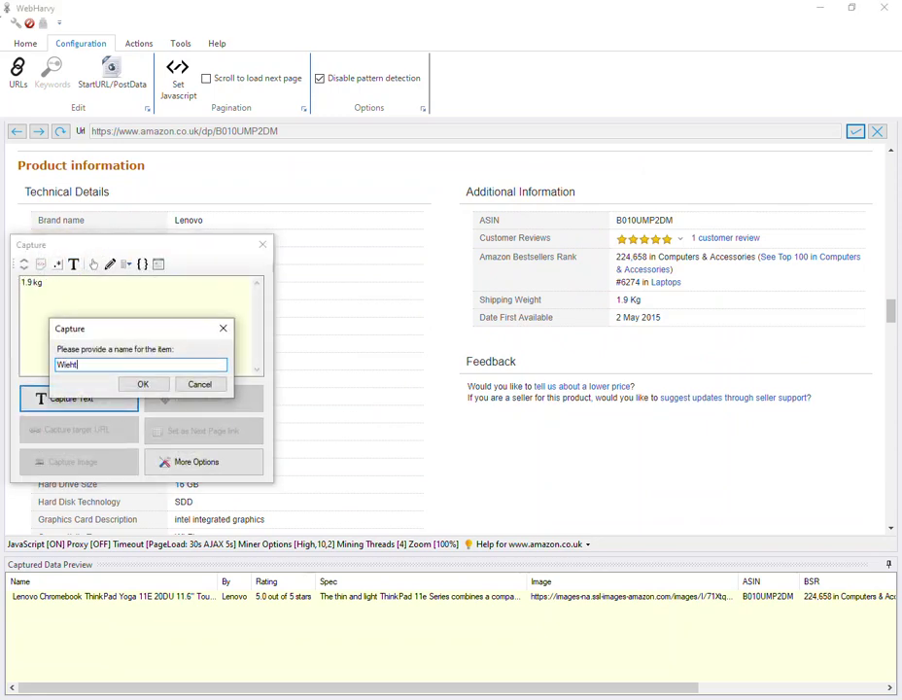
text(ieht)
key(BackSpace)
key(Return)
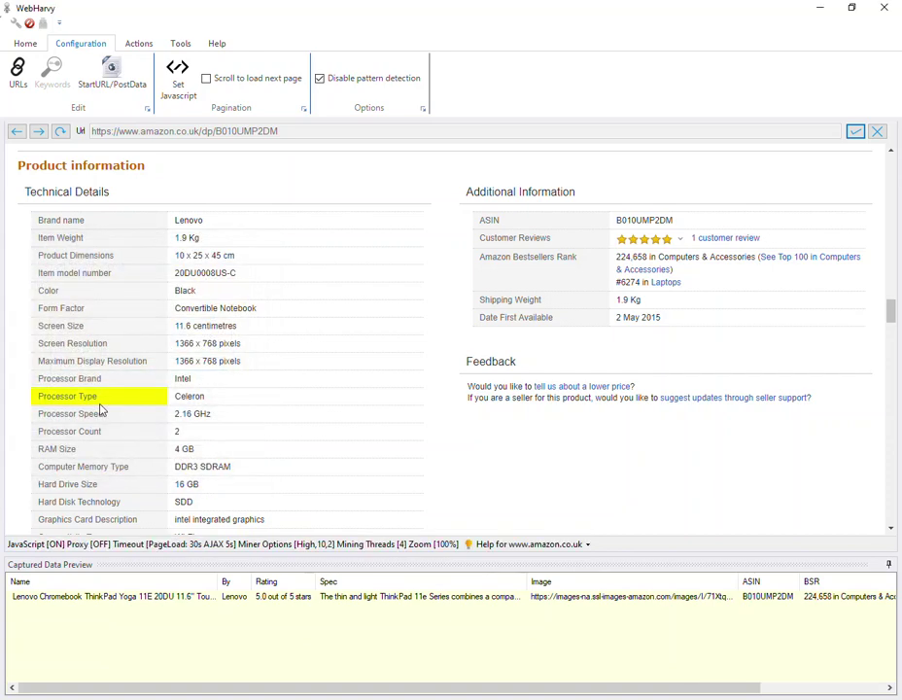
Capture the text following the Product description heading as a data item named "PD".
scroll(303, 362, down, 8)
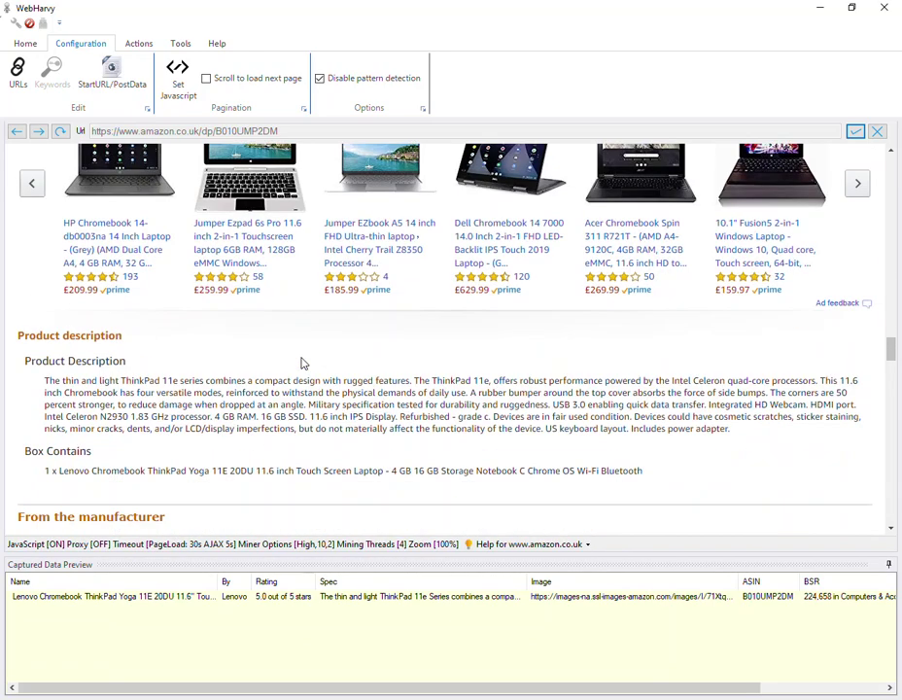
click(97, 197)
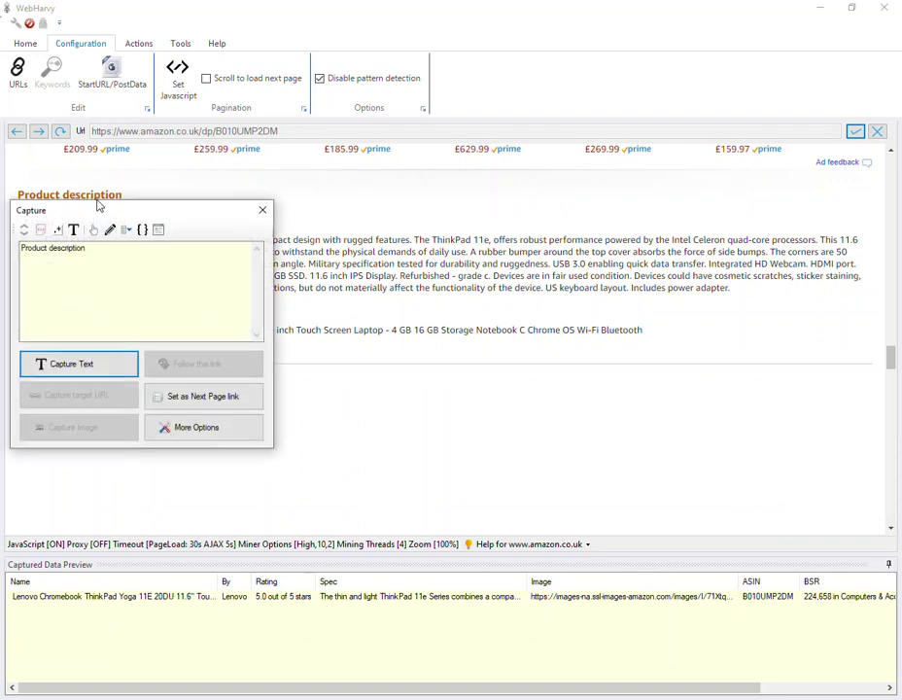
click(121, 379)
text(Description)
key(Return)
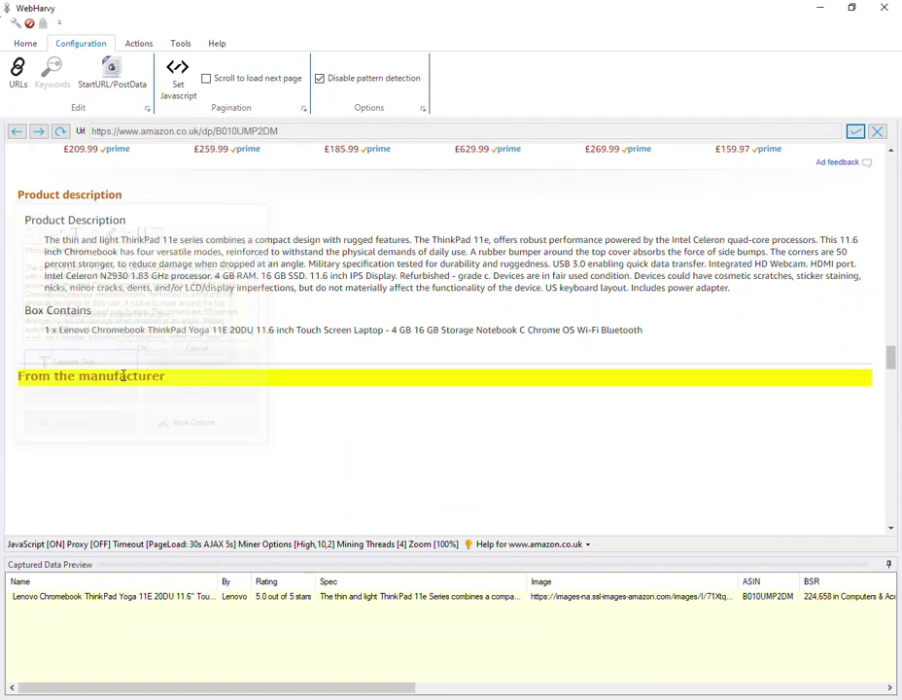
End the configuration and start mining the product pages, capturing image URLs instead of choosing a folder for saved images.
click(24, 44)
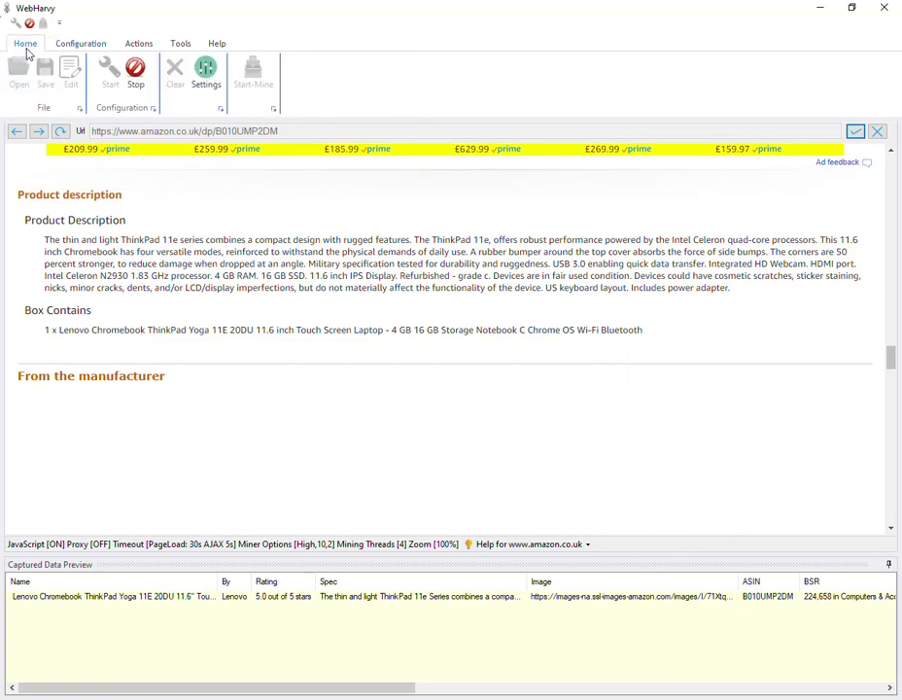
click(249, 80)
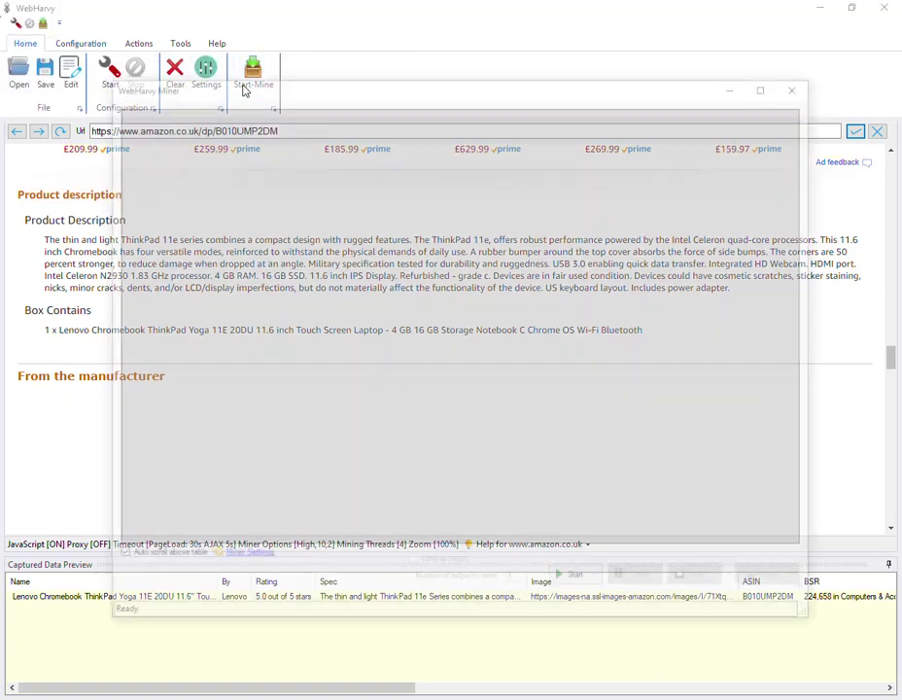
click(573, 588)
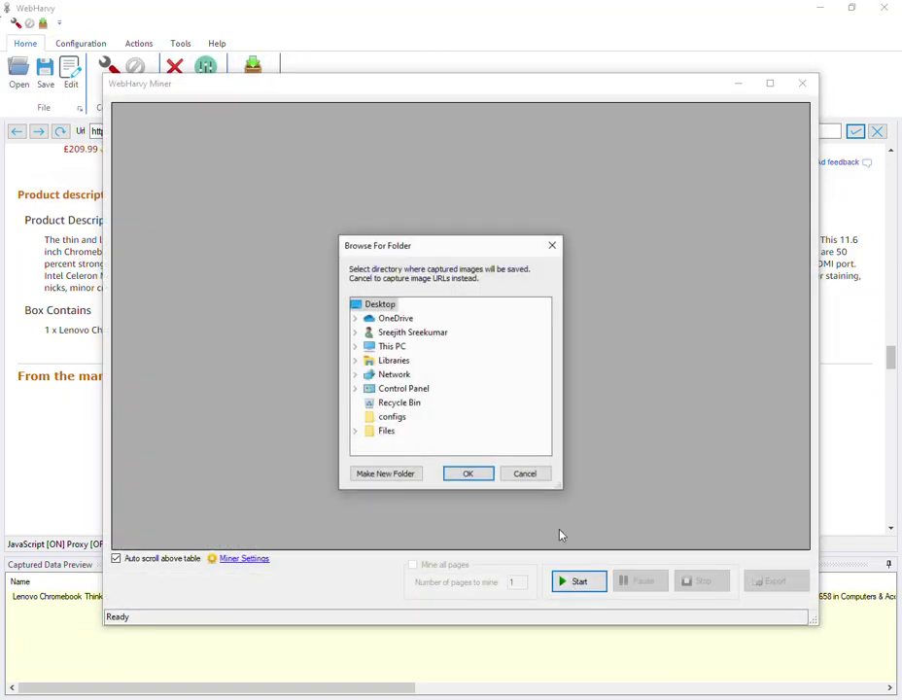
click(530, 479)
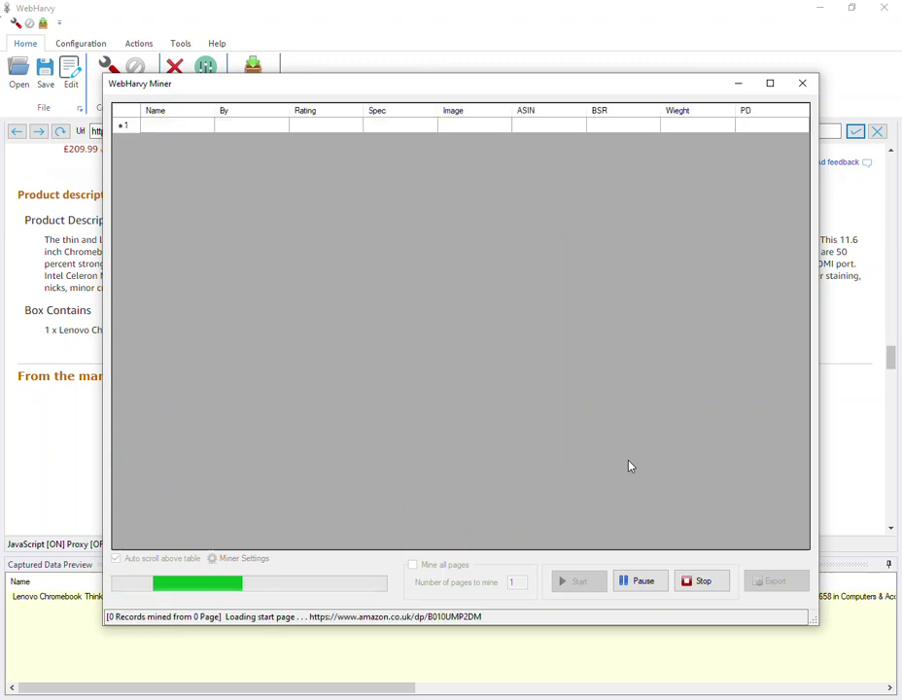